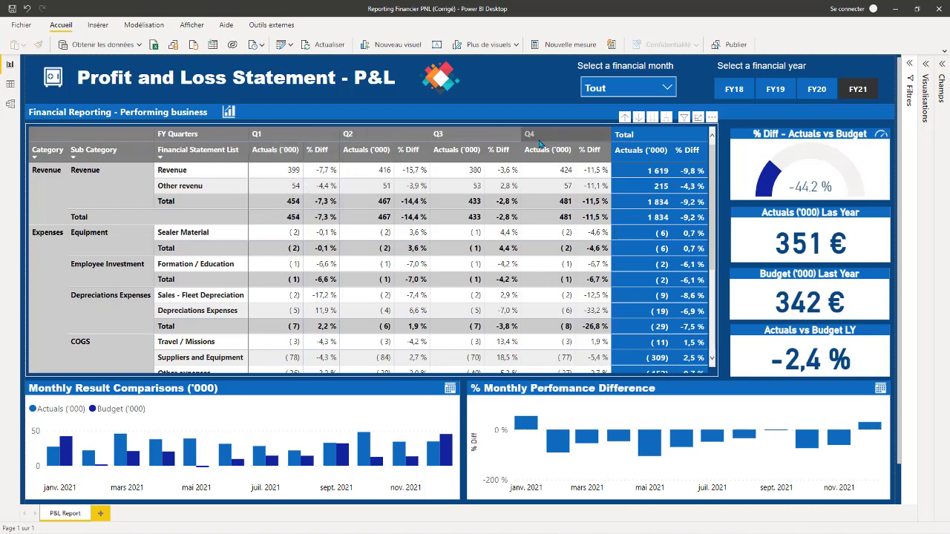
Switch the report's financial year filter between FY20 and FY19, leaving FY19 selected
{"action": "left_click", "coordinate": [816, 88]}
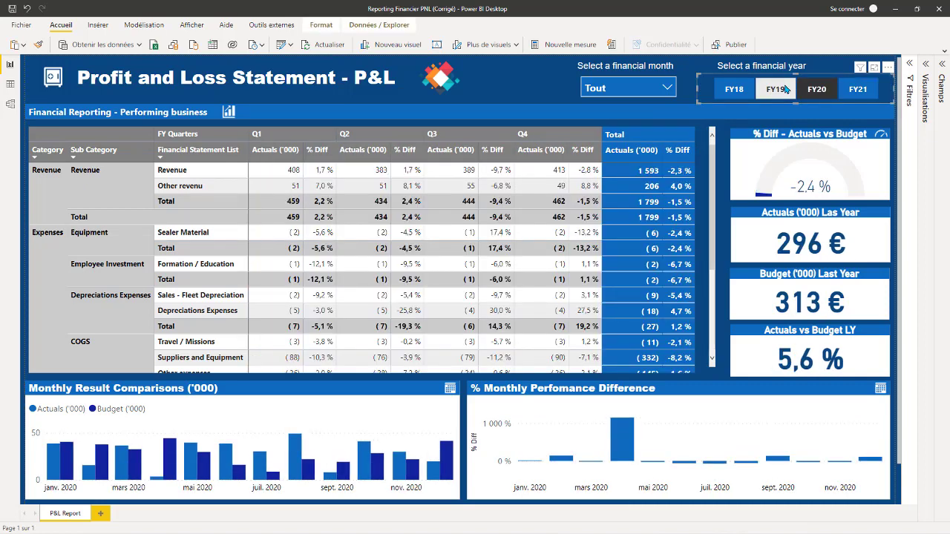
{"action": "left_click", "coordinate": [777, 90]}
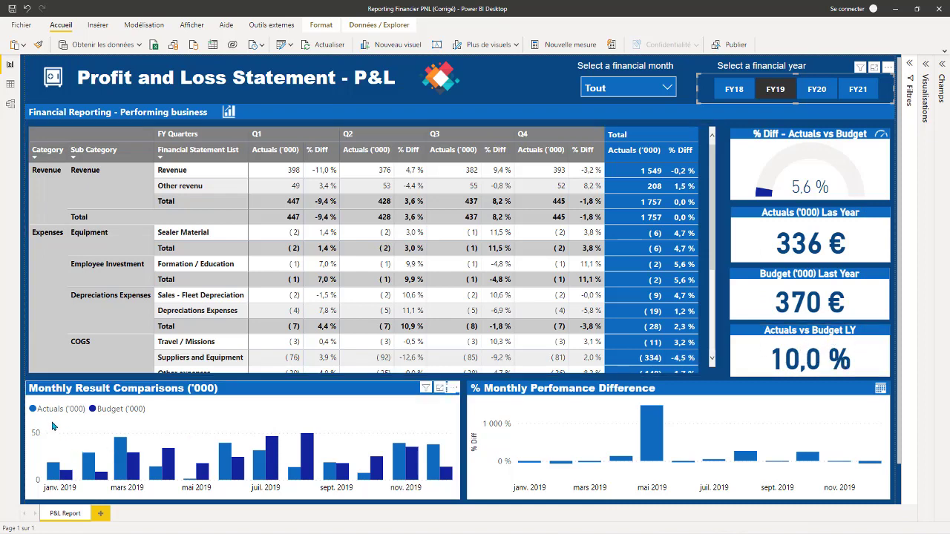
{"action": "left_click", "coordinate": [817, 89]}
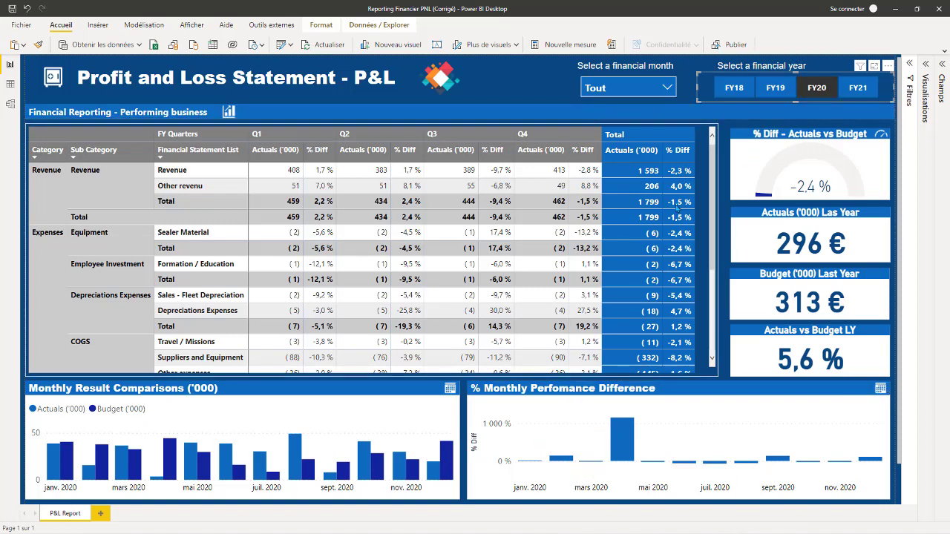
{"action": "left_click", "coordinate": [775, 87]}
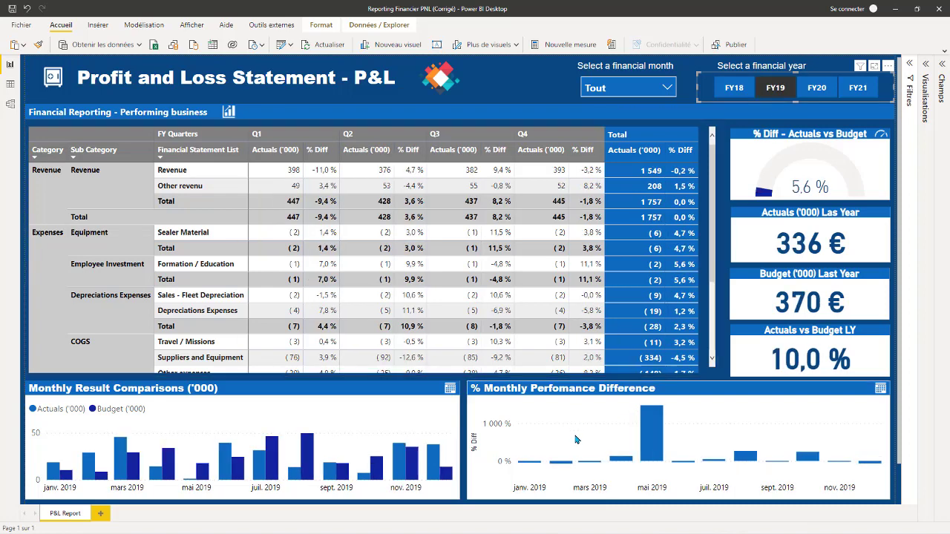
{"action": "left_click", "coordinate": [861, 87]}
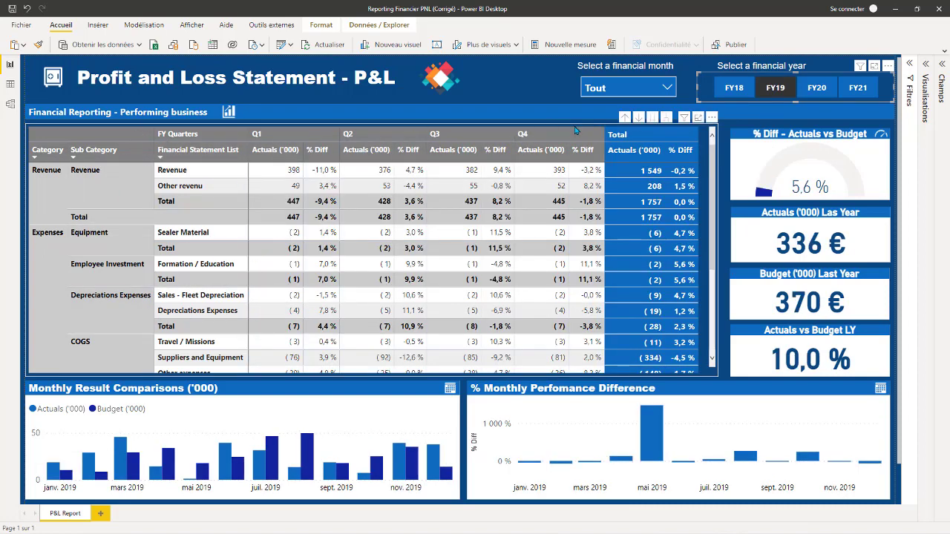
Filter the report by février and by mars with avril, and restore the selection of all financial months
{"action": "left_click", "coordinate": [657, 93]}
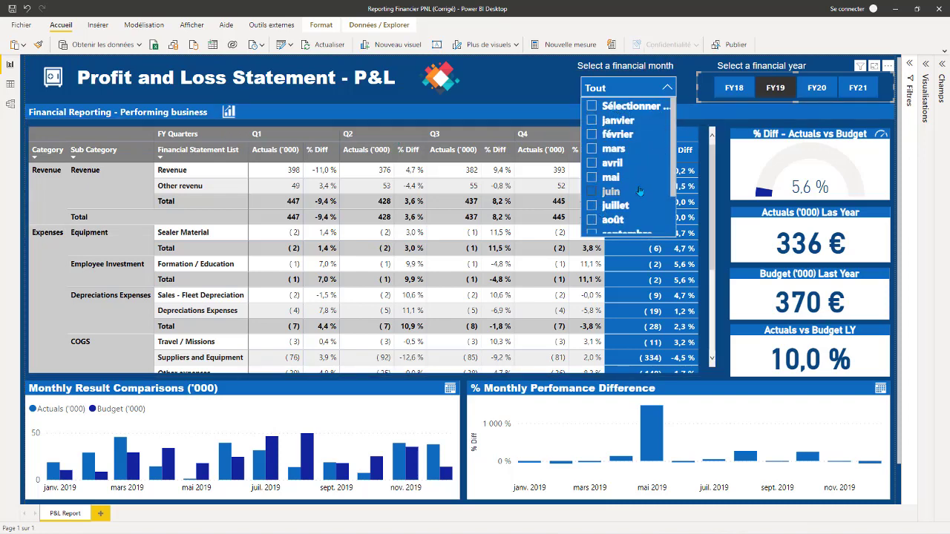
{"action": "left_click", "coordinate": [777, 88]}
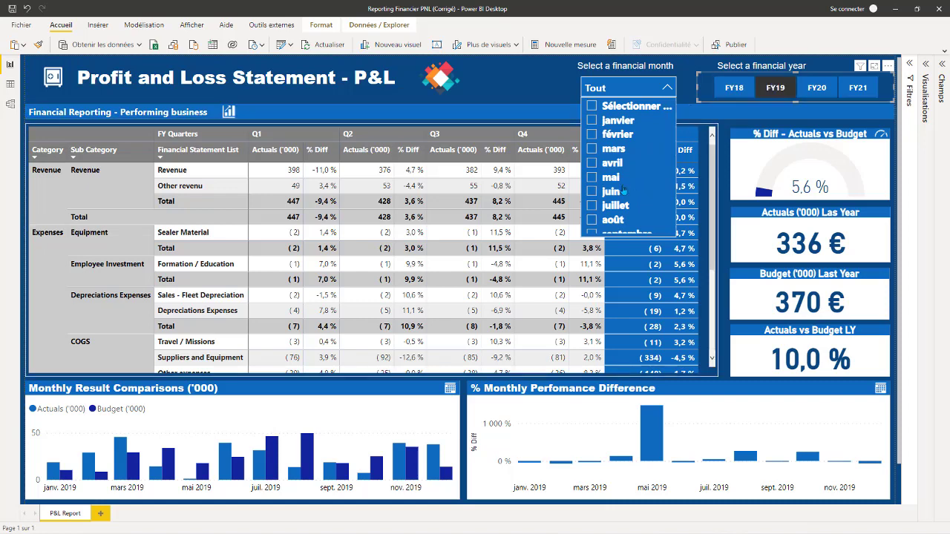
{"action": "left_click", "coordinate": [591, 135]}
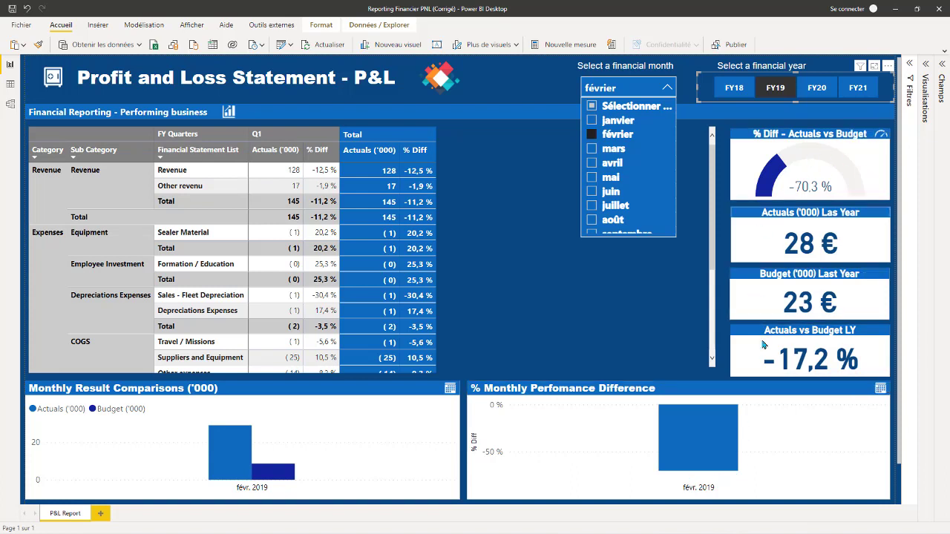
{"action": "left_click", "coordinate": [593, 150]}
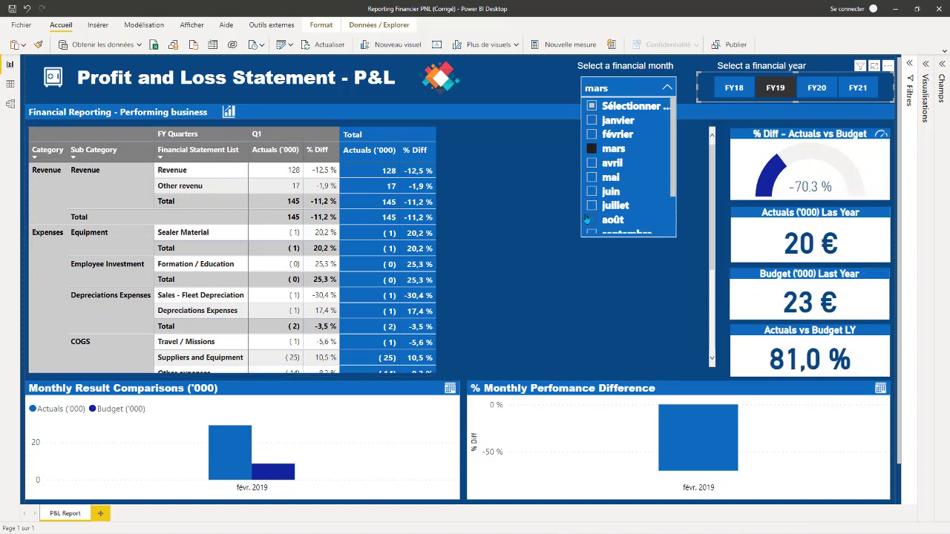
{"action": "left_click", "coordinate": [593, 164]}
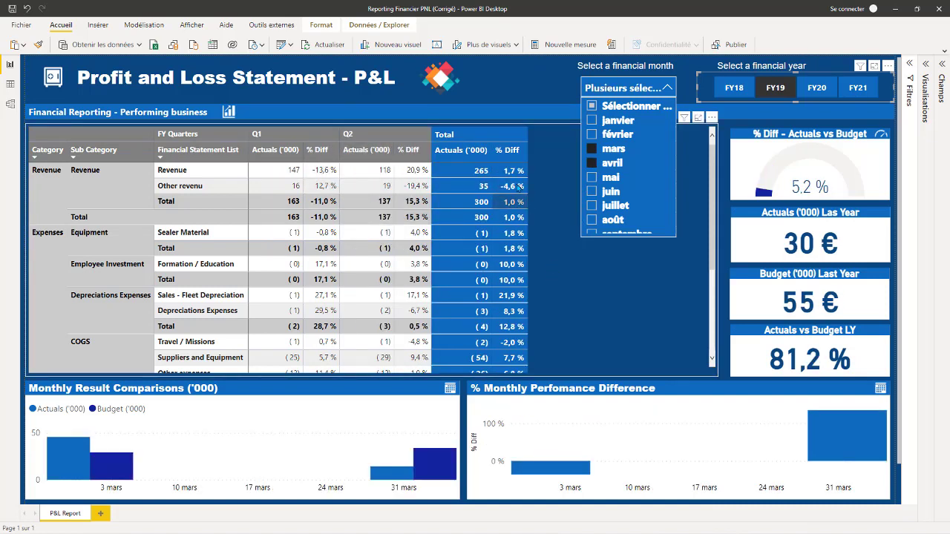
{"action": "left_click", "coordinate": [639, 109]}
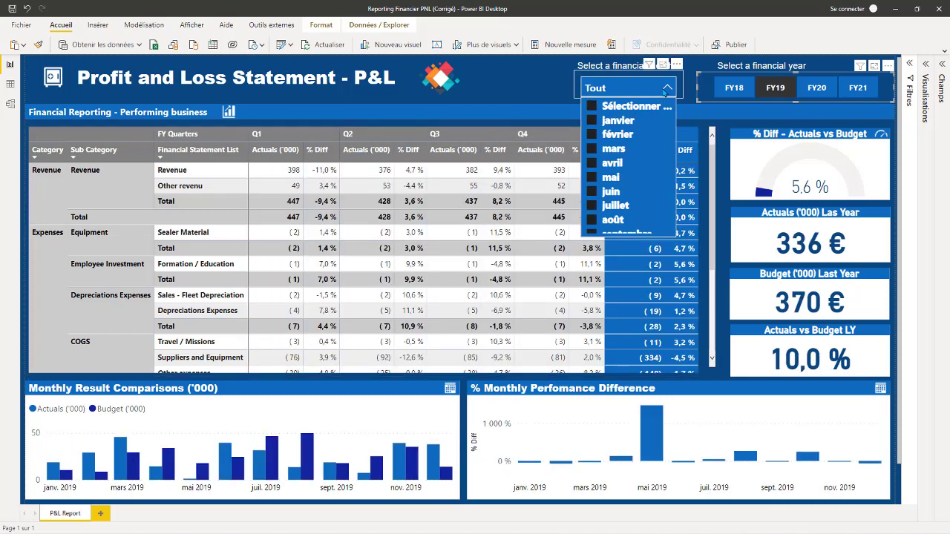
{"action": "left_click", "coordinate": [666, 90]}
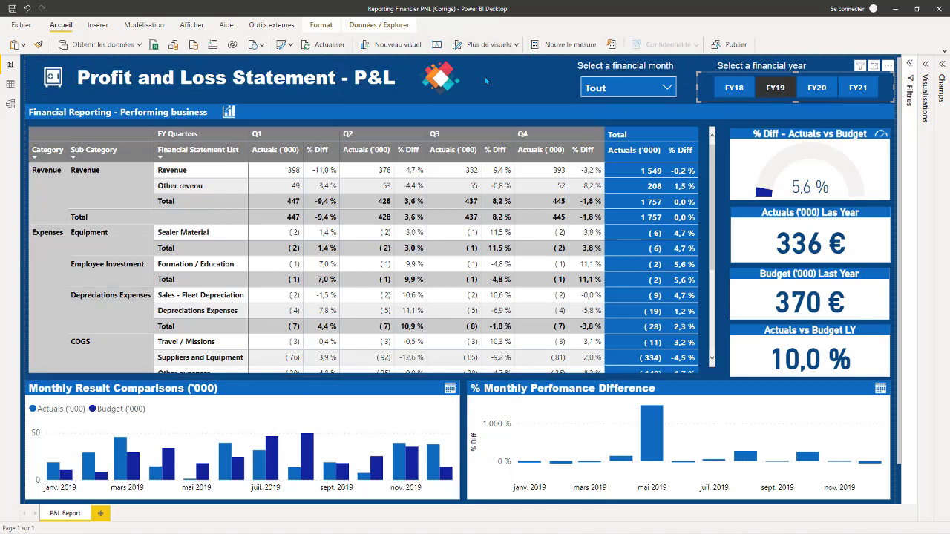
Open the TSourcePnL table's data and examine its Category, Sub Category and Financial Statement List columns
{"action": "left_click", "coordinate": [10, 87]}
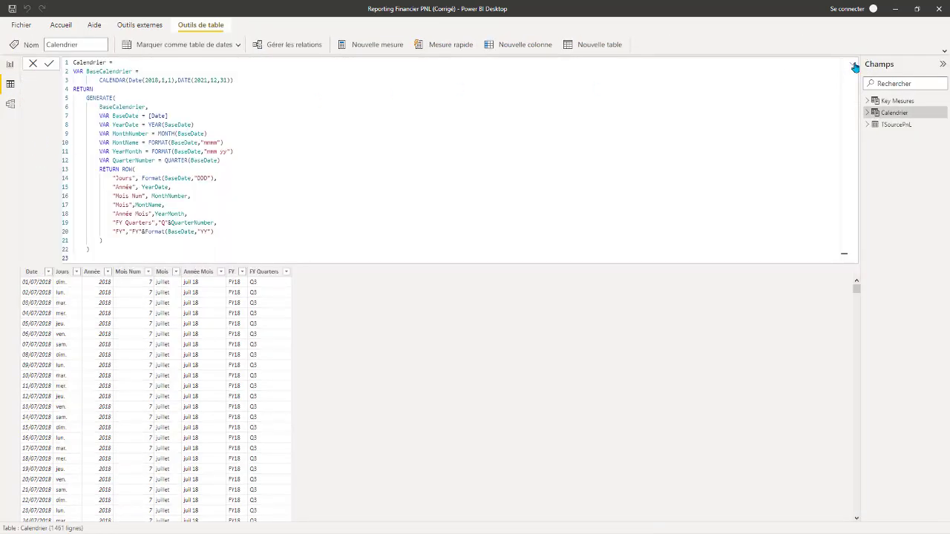
{"action": "left_click", "coordinate": [854, 67]}
{"action": "left_click", "coordinate": [897, 124]}
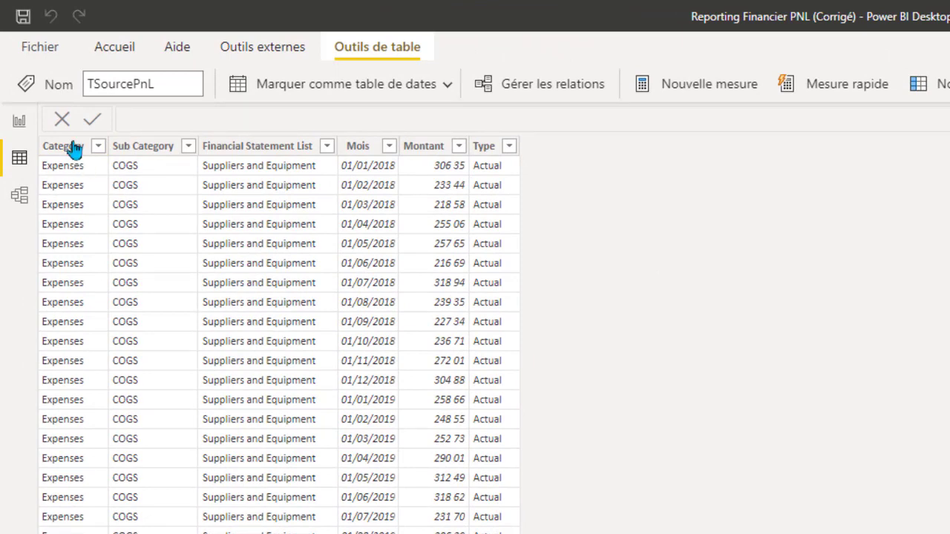
{"action": "scroll", "coordinate": [78, 401], "scroll_direction": "down", "scroll_amount": 10}
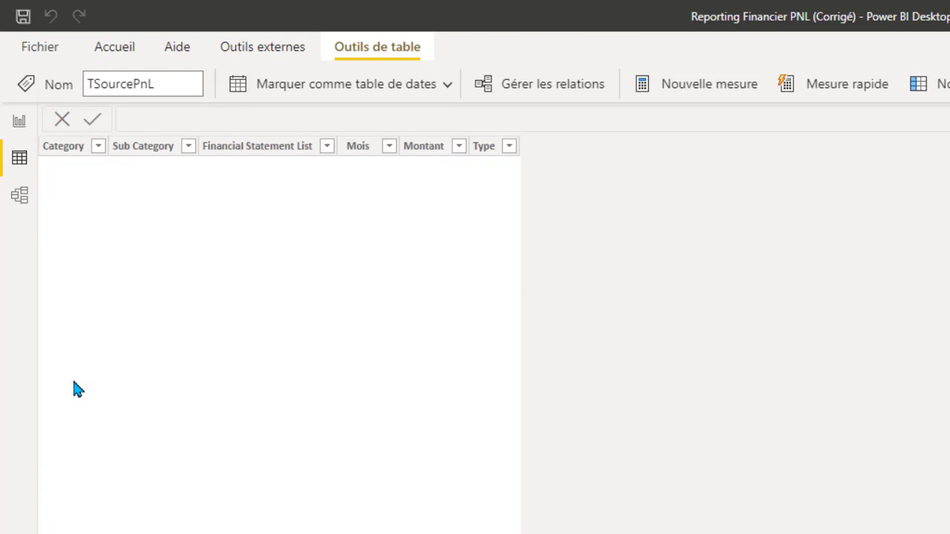
{"action": "scroll", "coordinate": [74, 393], "scroll_direction": "down", "scroll_amount": 10}
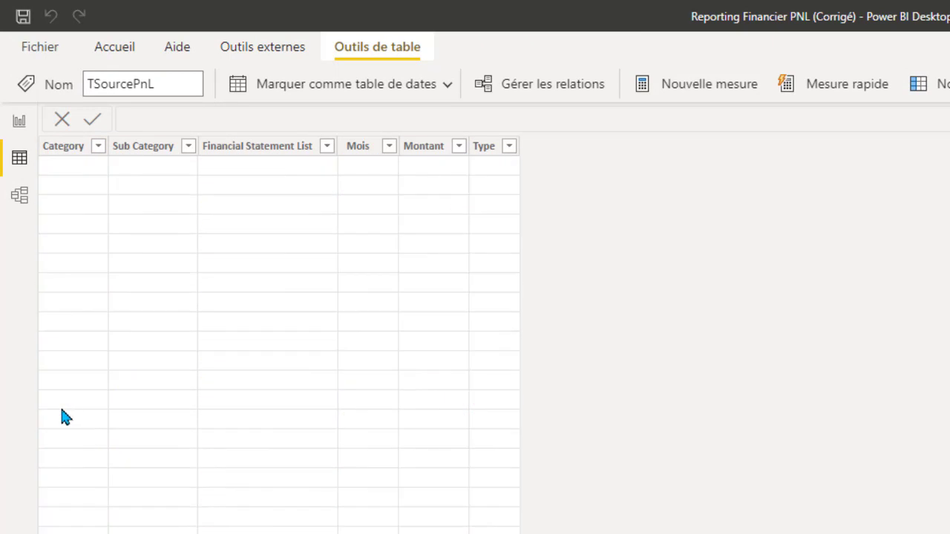
{"action": "scroll", "coordinate": [60, 404], "scroll_direction": "down", "scroll_amount": 15}
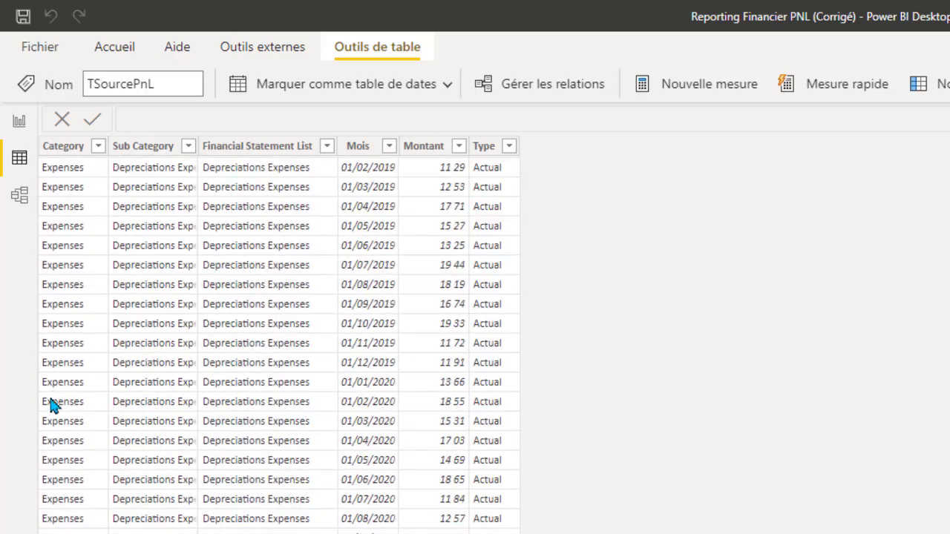
{"action": "scroll", "coordinate": [49, 354], "scroll_direction": "up", "scroll_amount": 4}
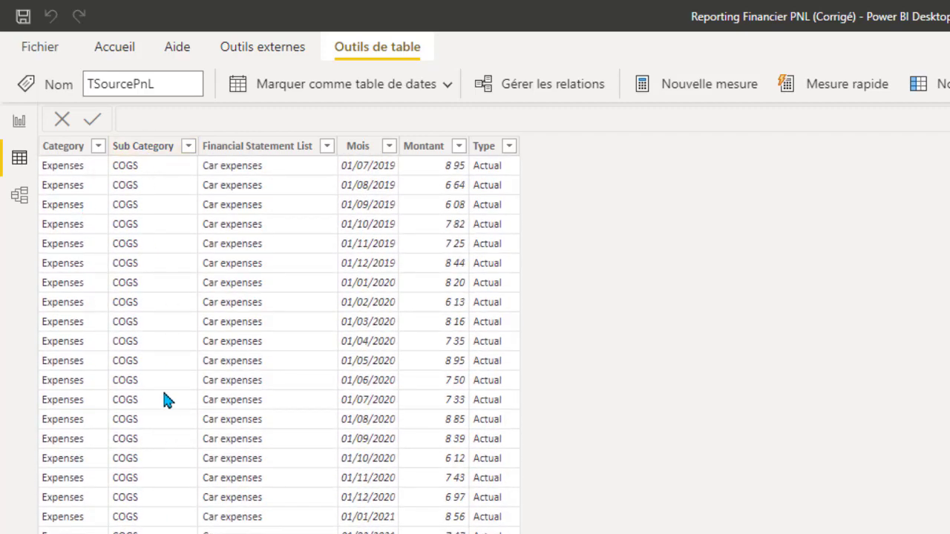
{"action": "scroll", "coordinate": [146, 228], "scroll_direction": "down", "scroll_amount": 20}
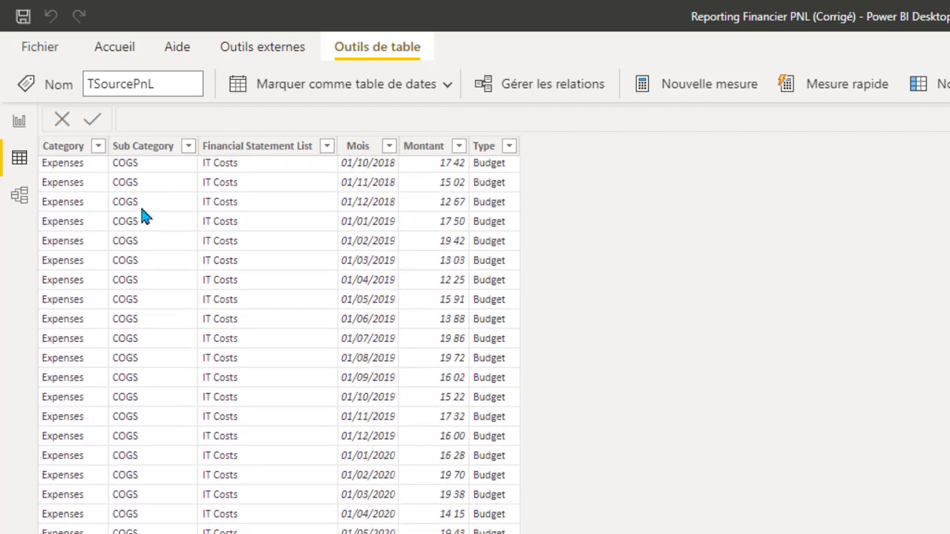
{"action": "scroll", "coordinate": [147, 237], "scroll_direction": "down", "scroll_amount": 20}
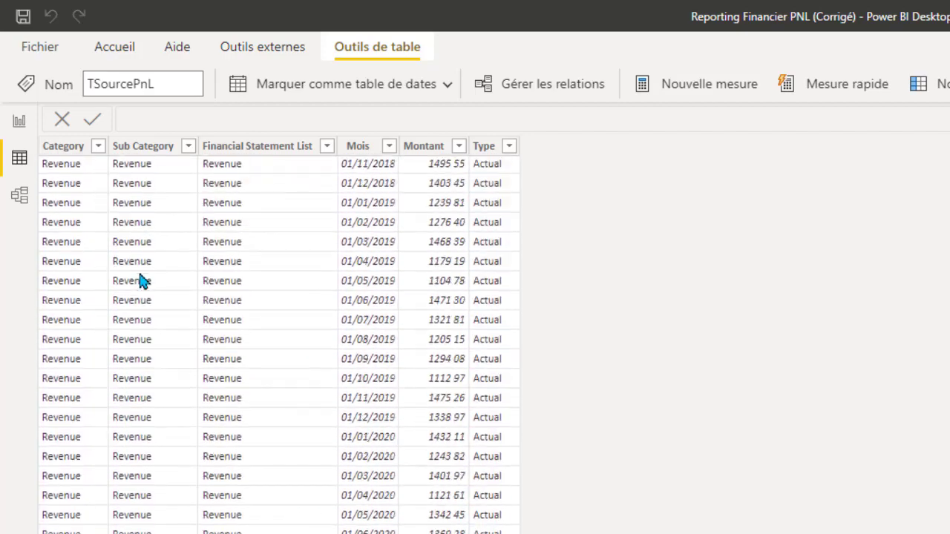
{"action": "scroll", "coordinate": [147, 300], "scroll_direction": "up", "scroll_amount": 20}
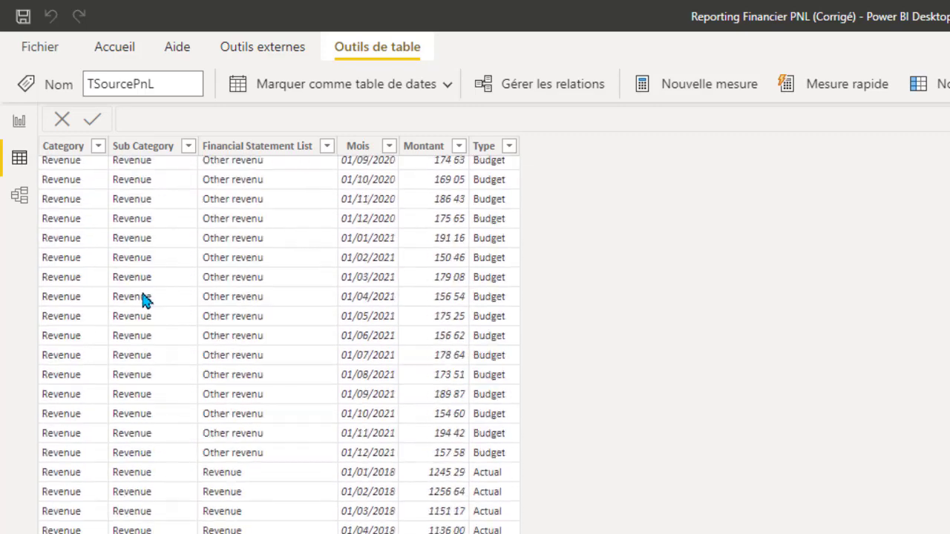
{"action": "scroll", "coordinate": [143, 297], "scroll_direction": "up", "scroll_amount": 10}
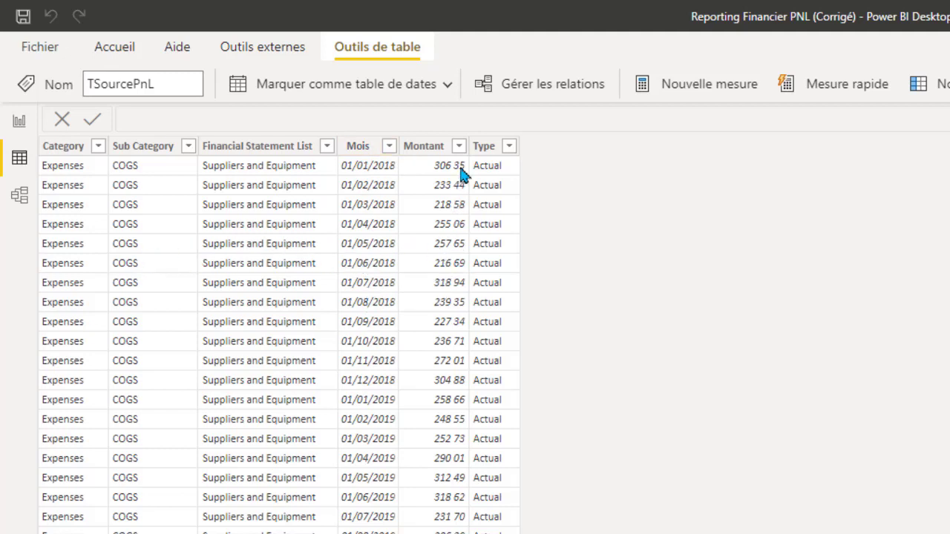
Examine the Montant and Type columns throughout the TSourcePnL rows
{"action": "scroll", "coordinate": [416, 468], "scroll_direction": "down", "scroll_amount": 20}
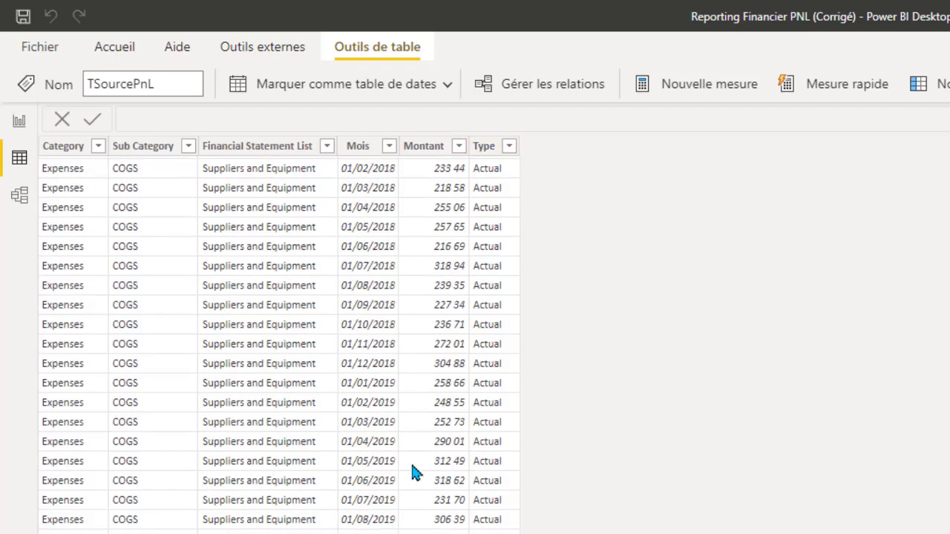
{"action": "scroll", "coordinate": [397, 460], "scroll_direction": "up", "scroll_amount": 20}
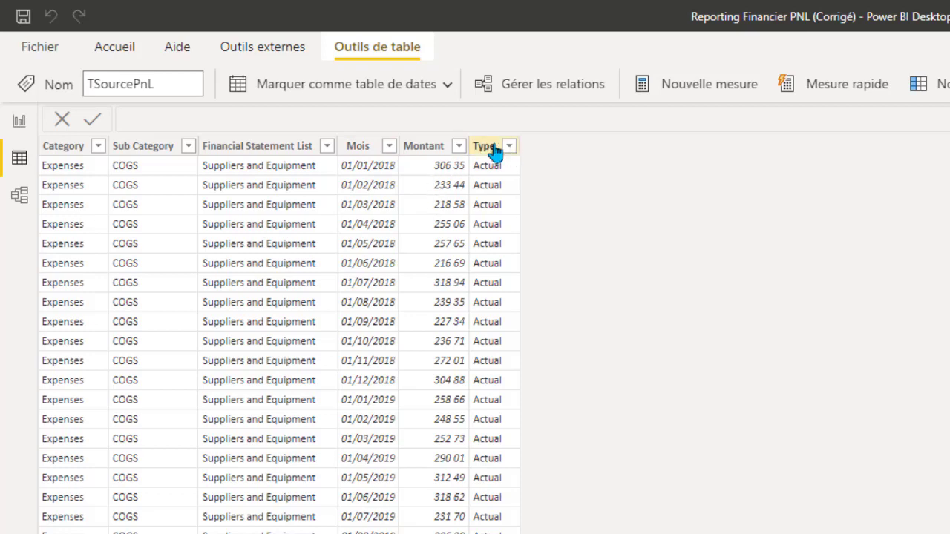
{"action": "scroll", "coordinate": [279, 345], "scroll_direction": "down", "scroll_amount": 20}
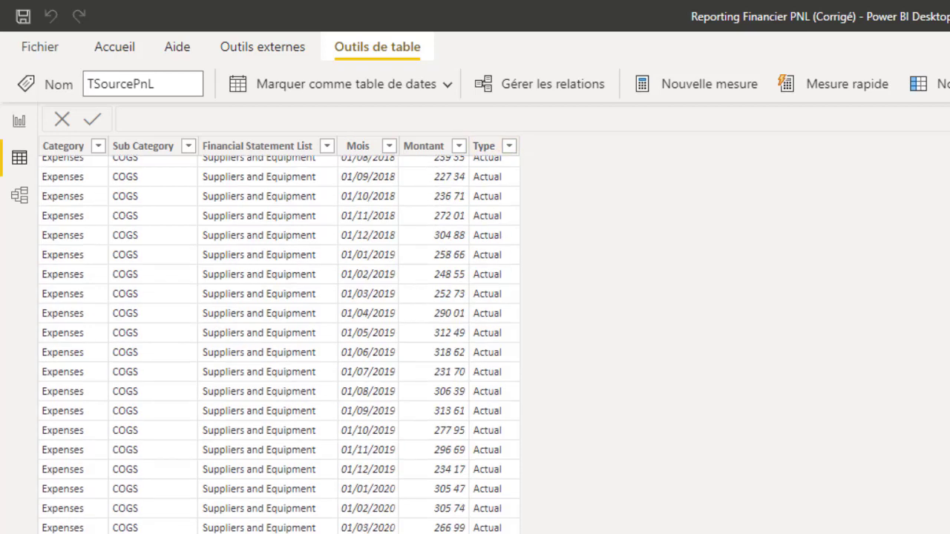
{"action": "scroll", "coordinate": [279, 344], "scroll_direction": "down", "scroll_amount": 20}
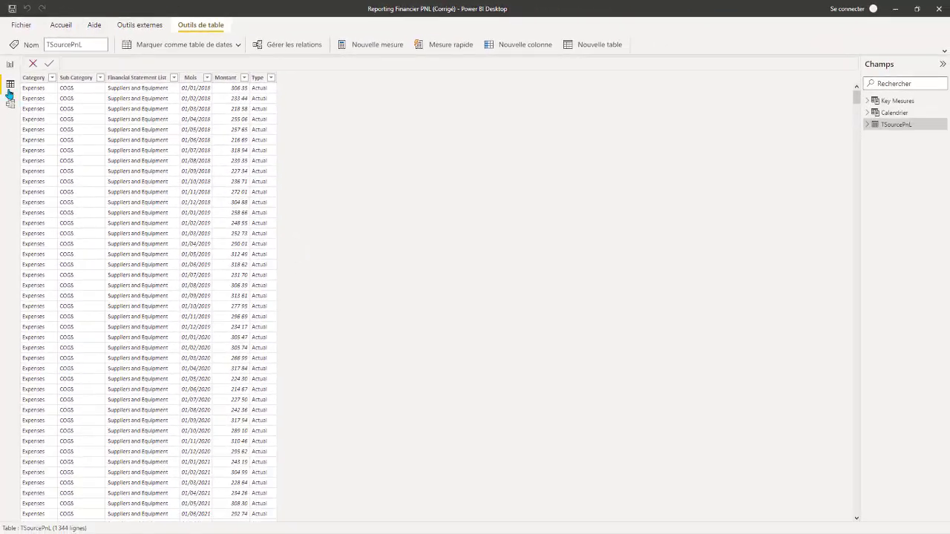
Display the Calendrier table's data and widen its Date, Jours and FY columns
{"action": "left_click", "coordinate": [895, 112]}
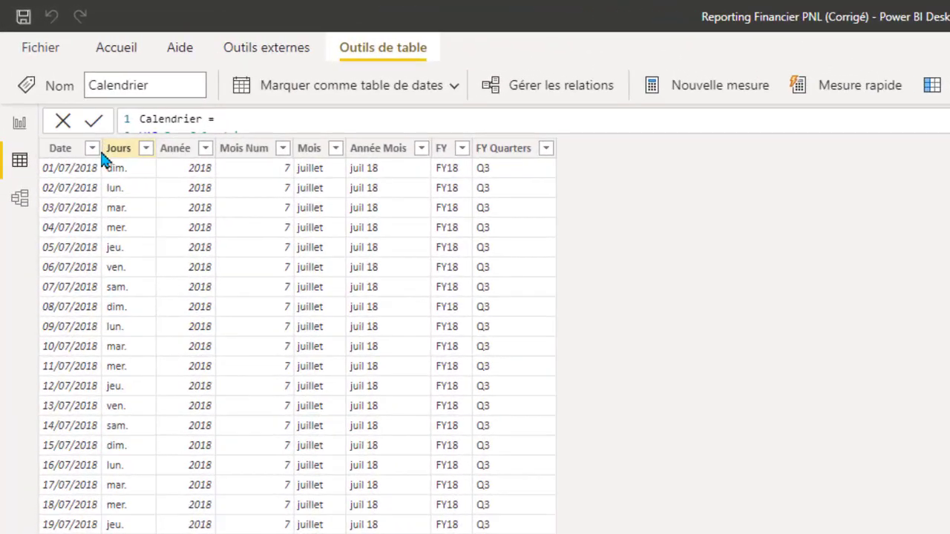
{"action": "left_click_drag", "start_coordinate": [100, 152], "coordinate": [127, 155]}
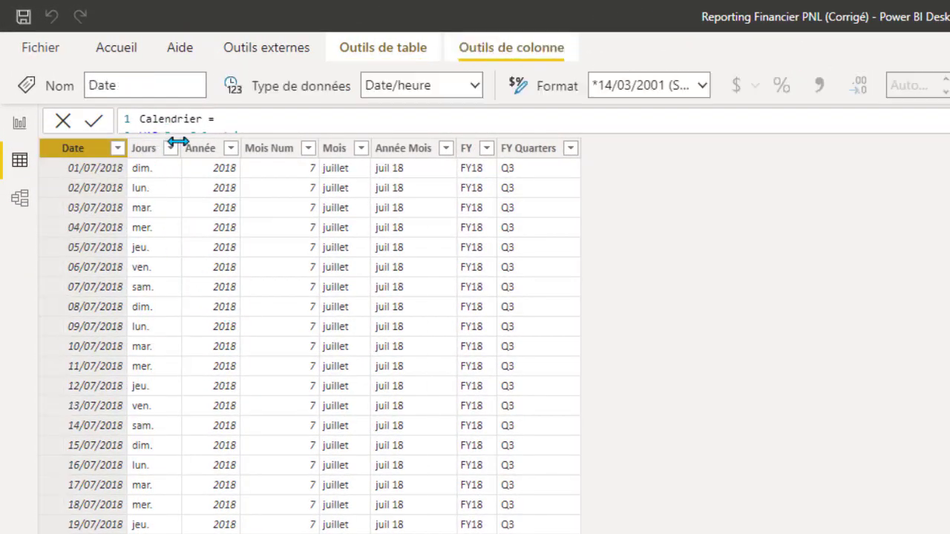
{"action": "left_click_drag", "start_coordinate": [182, 148], "coordinate": [208, 159]}
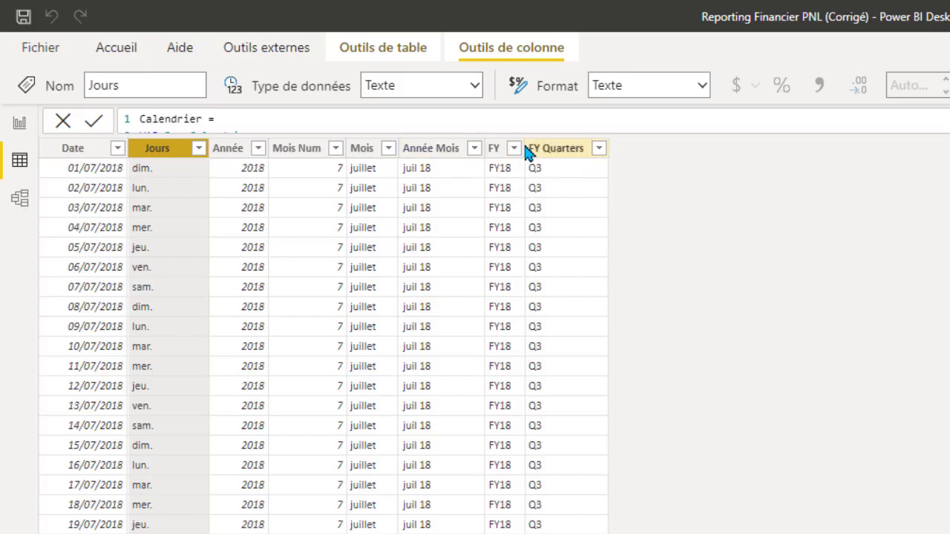
{"action": "left_click_drag", "start_coordinate": [526, 148], "coordinate": [556, 148]}
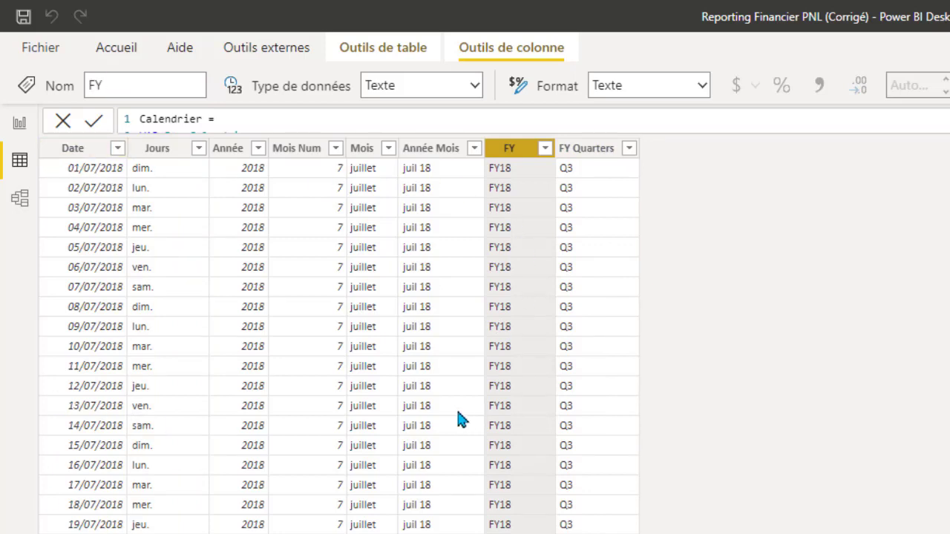
Examine the data model's relationship between Calendrier Date and TSourcePnL Mois, and the Key Mesures table
{"action": "left_click", "coordinate": [21, 201]}
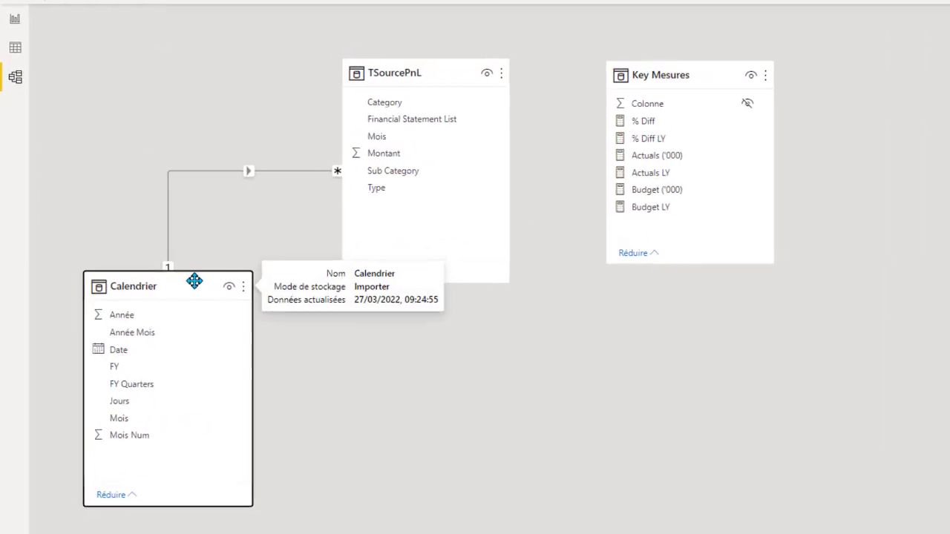
{"action": "left_click", "coordinate": [86, 291]}
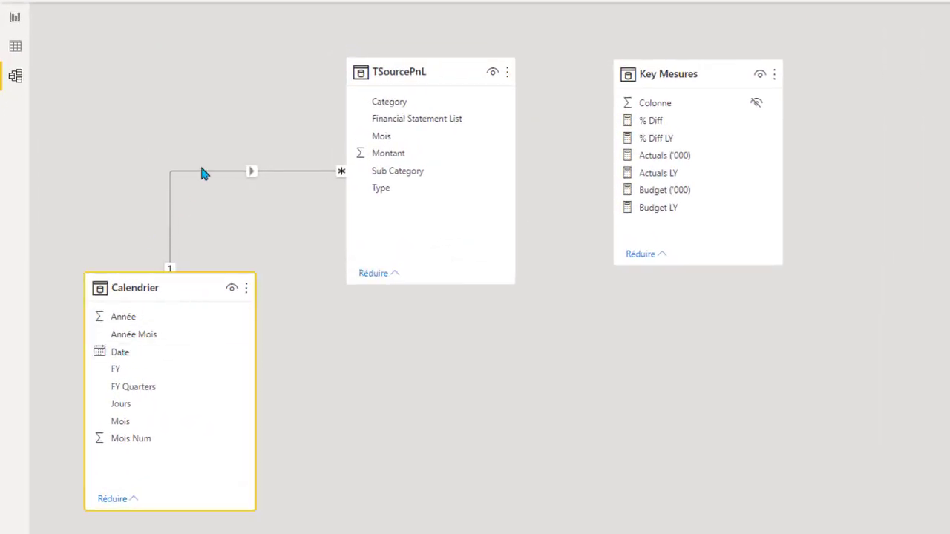
{"action": "mouse_move", "coordinate": [215, 173]}
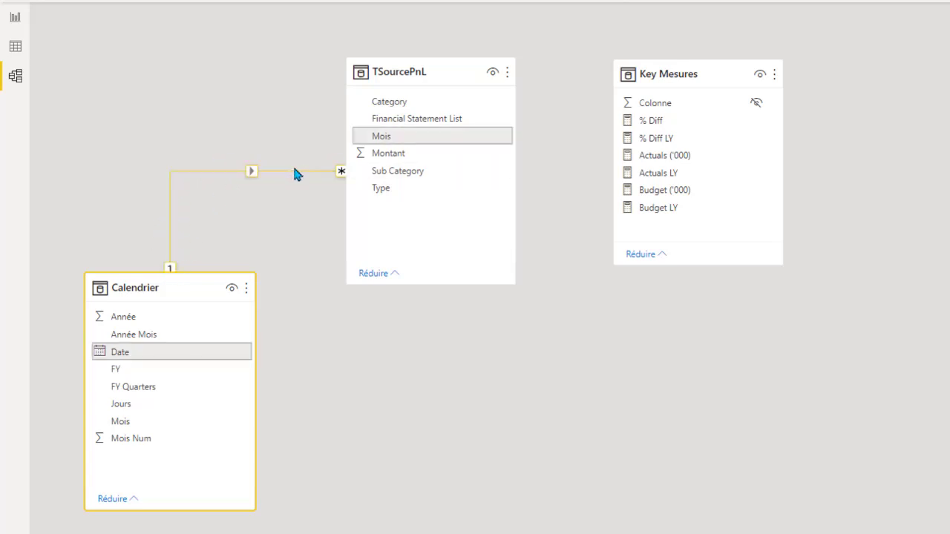
{"action": "left_click_drag", "start_coordinate": [712, 73], "coordinate": [702, 68]}
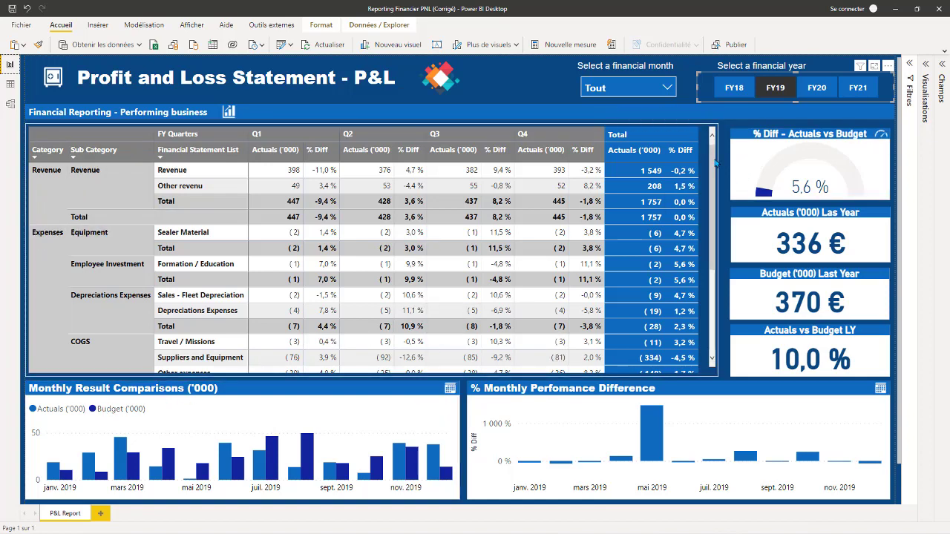
Examine the remaining expense rows and the grand total of the report's Profit and Loss matrix
{"action": "scroll", "coordinate": [713, 263], "scroll_direction": "down", "scroll_amount": 3}
{"action": "scroll", "coordinate": [714, 263], "scroll_direction": "down", "scroll_amount": 1}
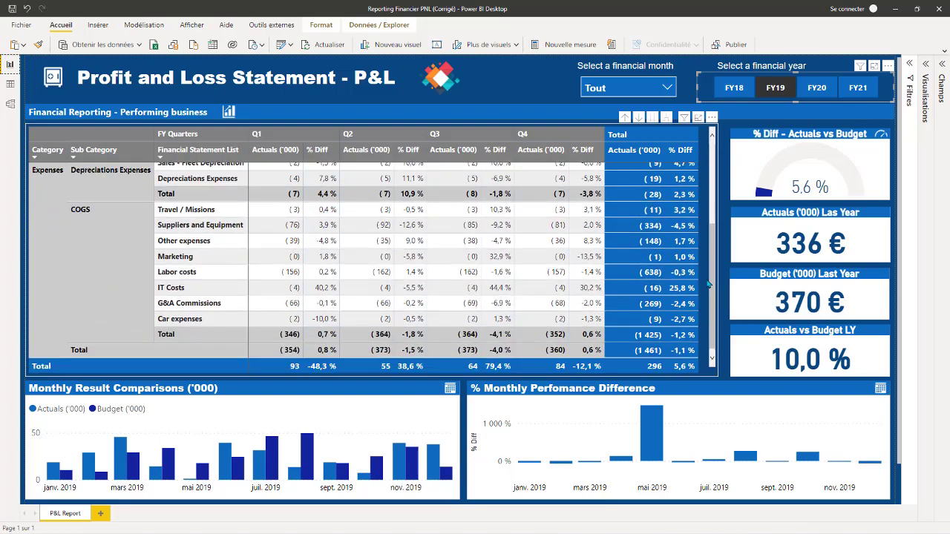
Highlight the report's figures for Q2, Q3 and Q4 in turn from the matrix's quarter headers, and clear the highlight
{"action": "mouse_move", "coordinate": [709, 284]}
{"action": "left_mouse_down"}
{"action": "mouse_move", "coordinate": [716, 149]}
{"action": "mouse_move", "coordinate": [724, 331]}
{"action": "mouse_move", "coordinate": [718, 147]}
{"action": "mouse_move", "coordinate": [709, 301]}
{"action": "left_mouse_up"}
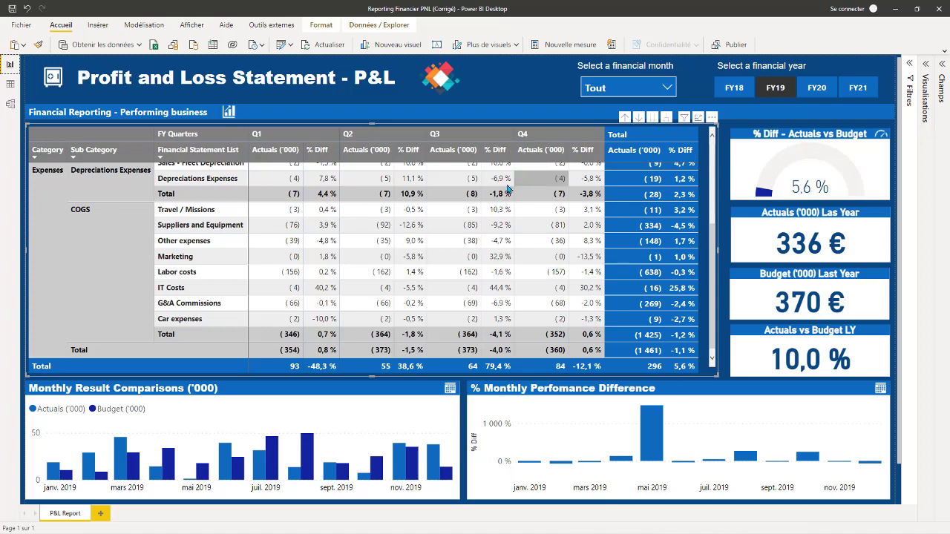
{"action": "scroll", "coordinate": [543, 88], "scroll_direction": "up", "scroll_amount": 1}
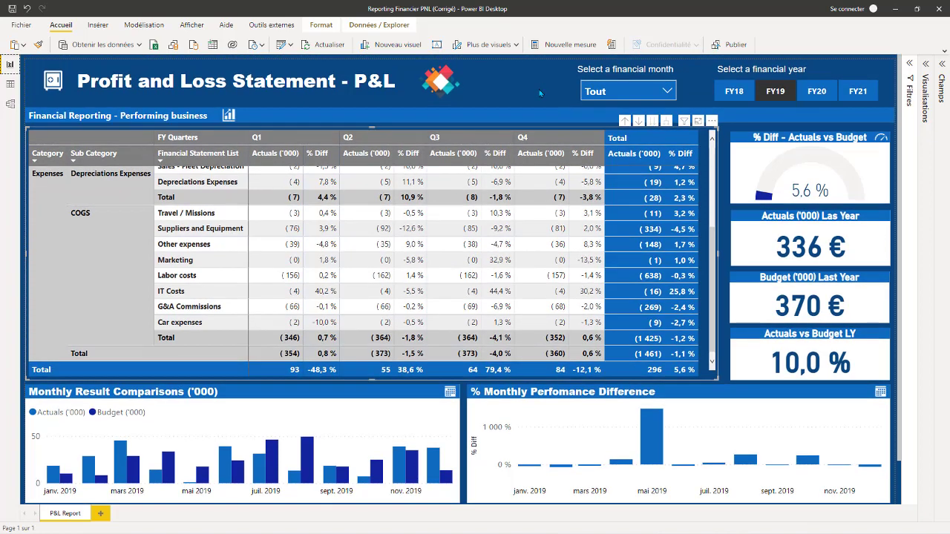
{"action": "left_click_drag", "start_coordinate": [712, 271], "coordinate": [712, 190]}
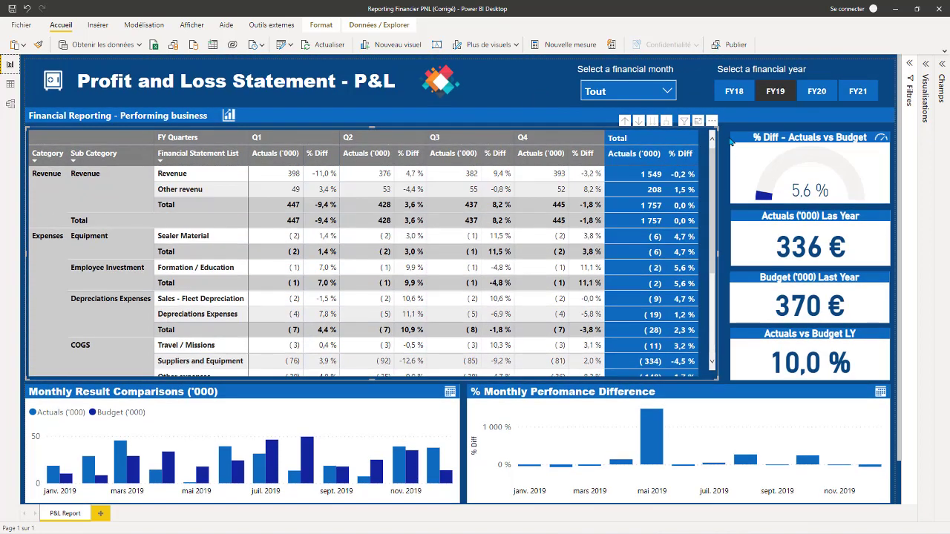
{"action": "left_click", "coordinate": [347, 138]}
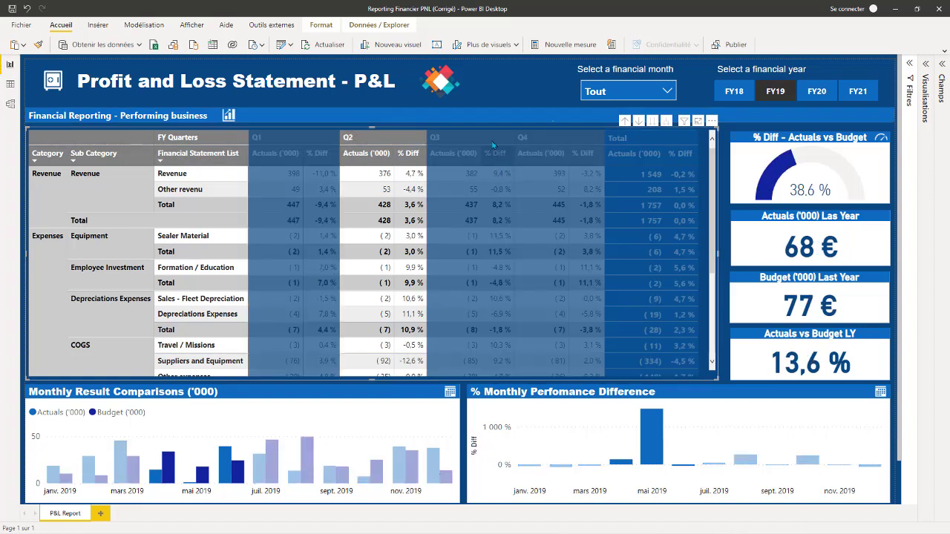
{"action": "left_click", "coordinate": [341, 265]}
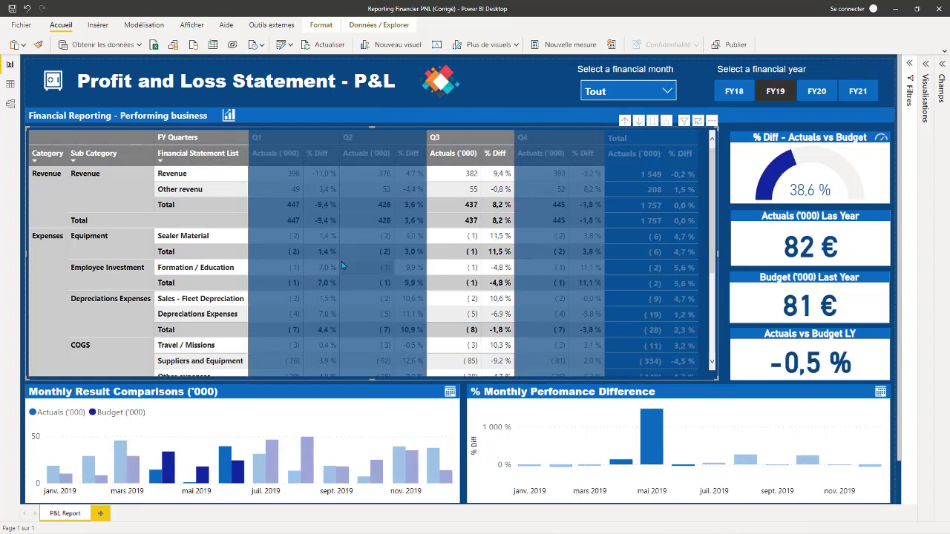
{"action": "left_click", "coordinate": [553, 135]}
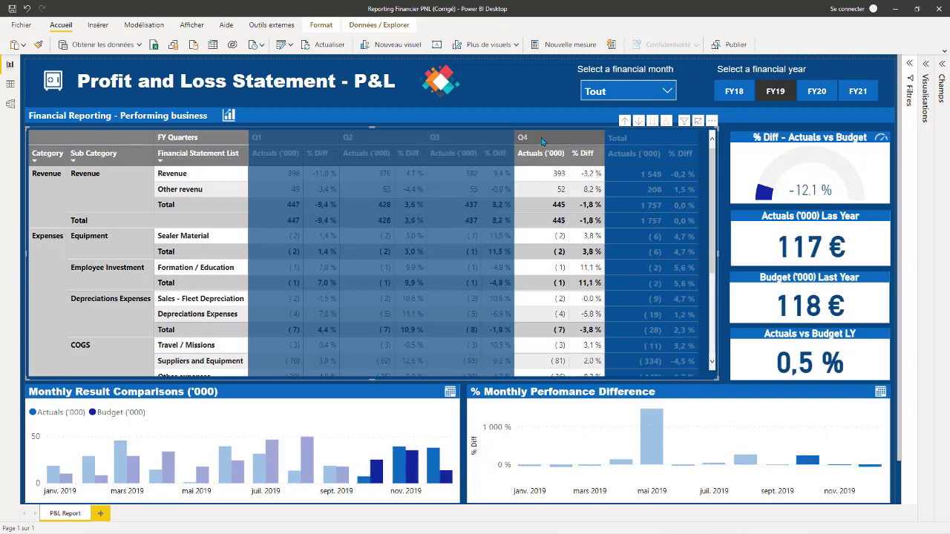
{"action": "left_click", "coordinate": [303, 279]}
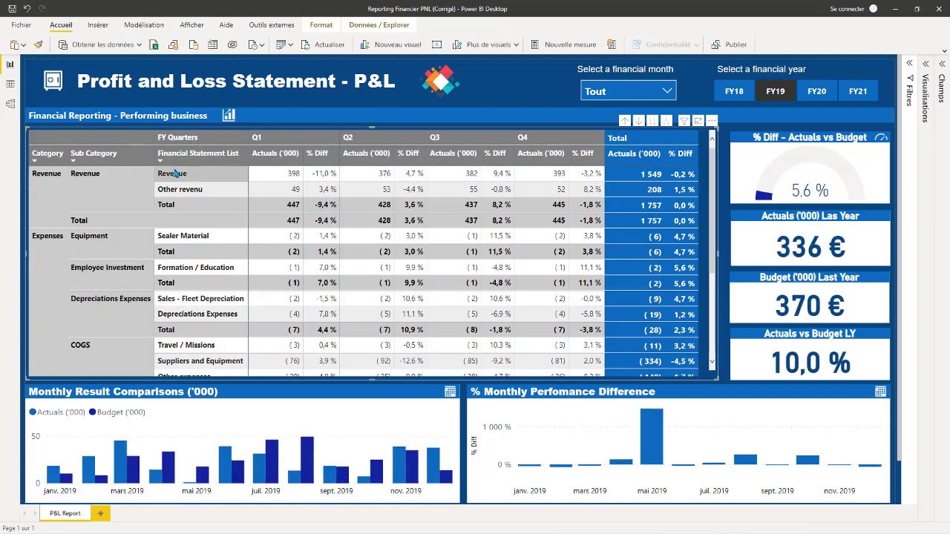
Highlight the matrix's Revenue and Equipment subcategories and its Expenses and Revenue categories to compare their effect on the other visuals
{"action": "left_click", "coordinate": [96, 183]}
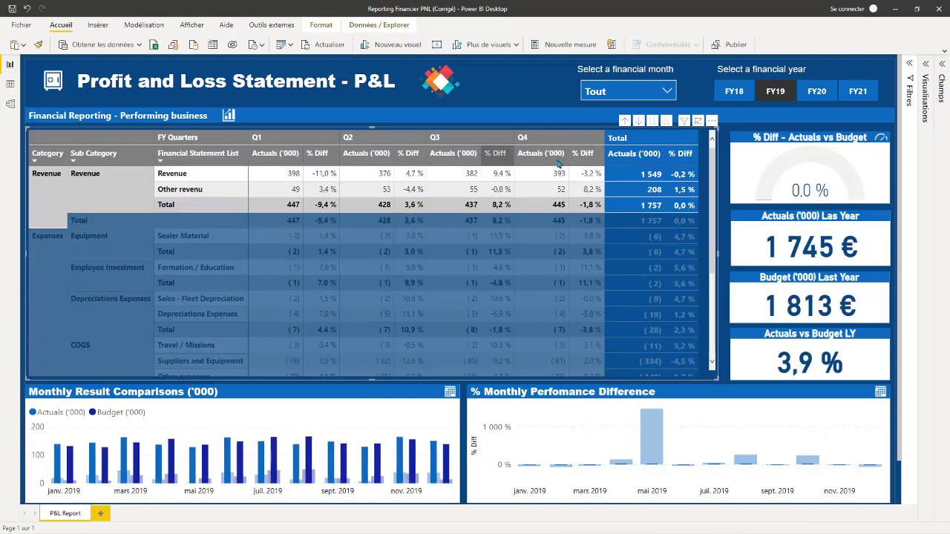
{"action": "left_click", "coordinate": [95, 177]}
{"action": "left_click", "coordinate": [294, 252]}
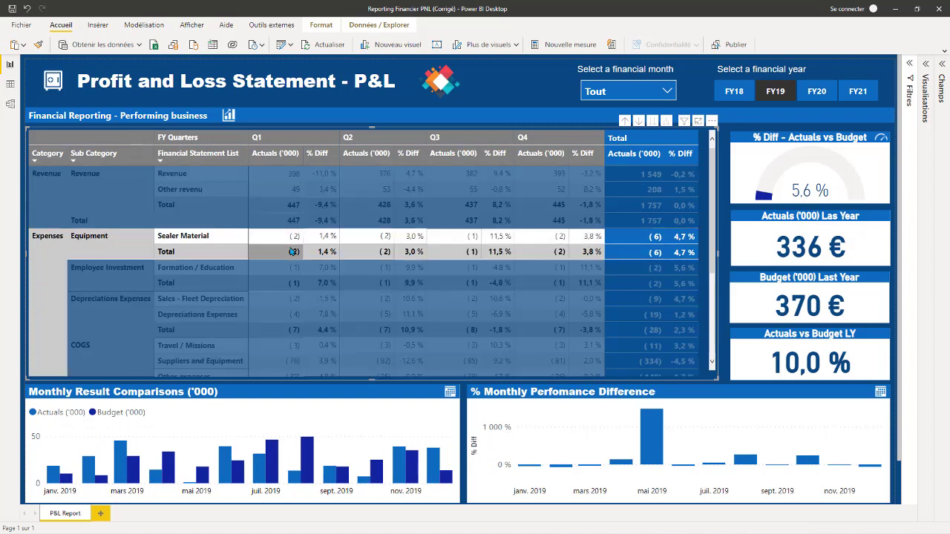
{"action": "left_click", "coordinate": [49, 236]}
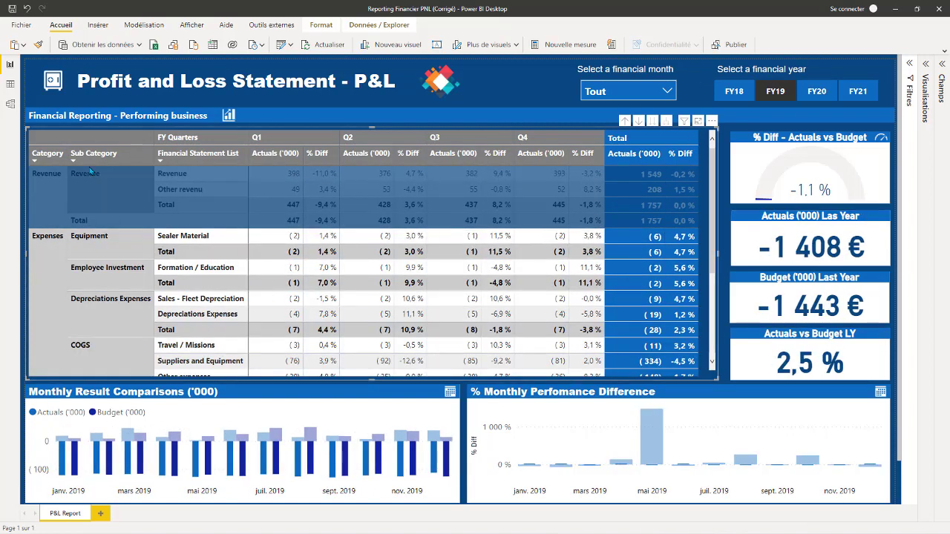
{"action": "left_click", "coordinate": [52, 176]}
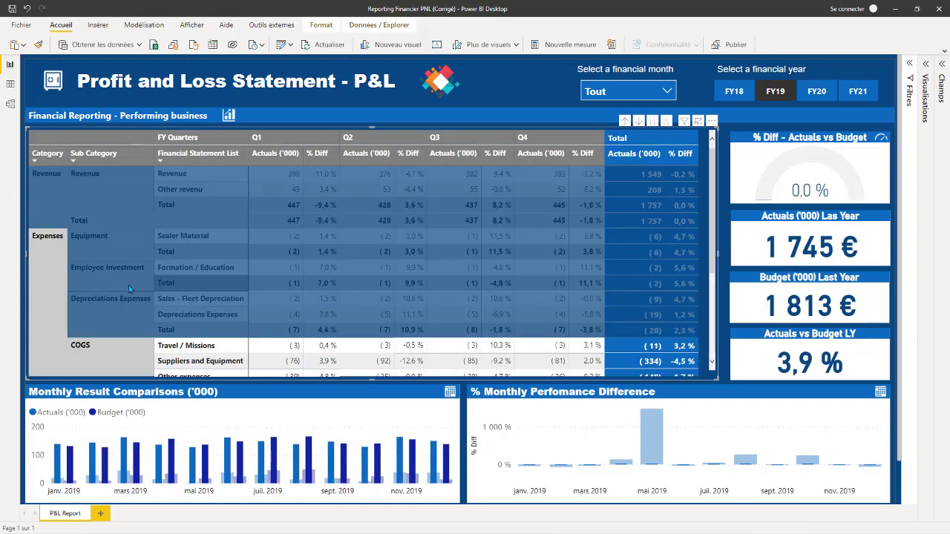
Highlight the COGS and Depreciations Expenses subcategories, sort the matrix's Sub Category in ascending order, and clear the highlight
{"action": "scroll", "coordinate": [130, 285], "scroll_direction": "down", "scroll_amount": 3}
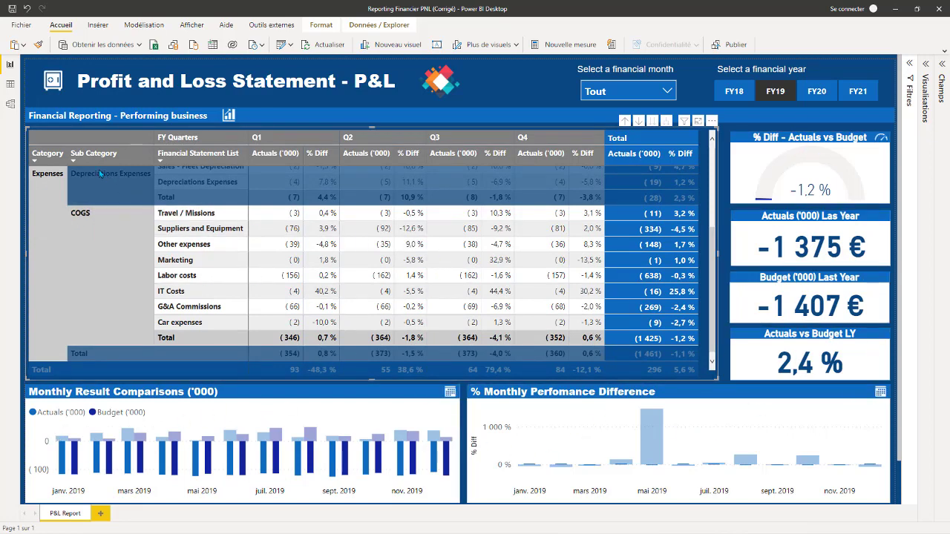
{"action": "left_click", "coordinate": [112, 245]}
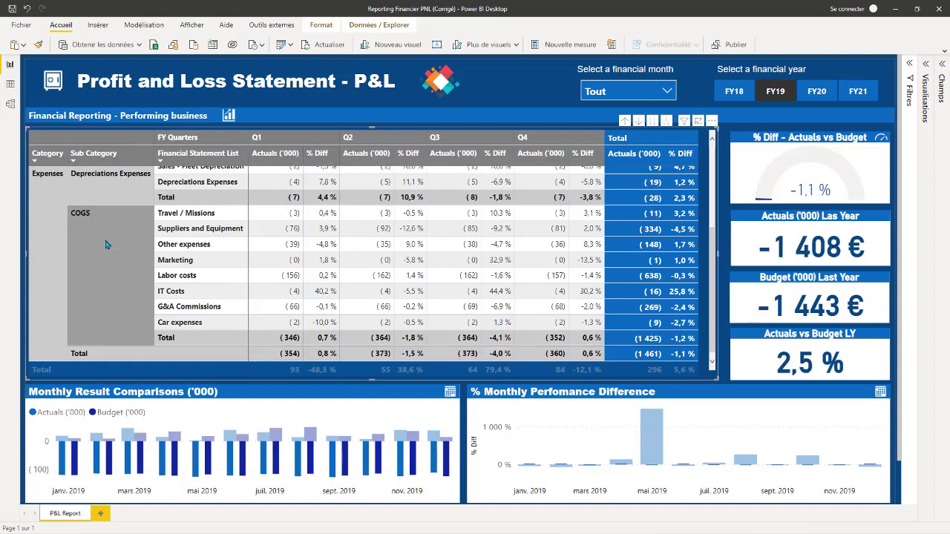
{"action": "left_click", "coordinate": [109, 185]}
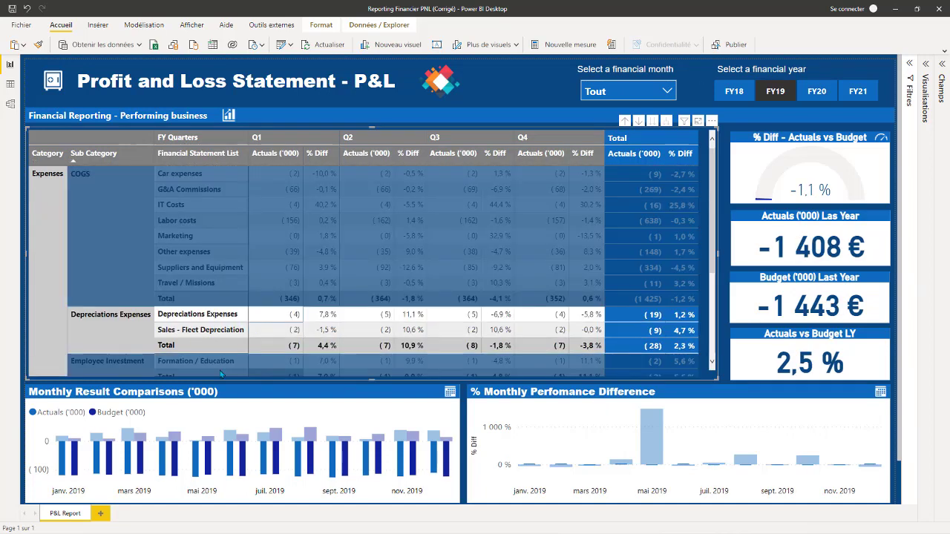
{"action": "left_click", "coordinate": [113, 323]}
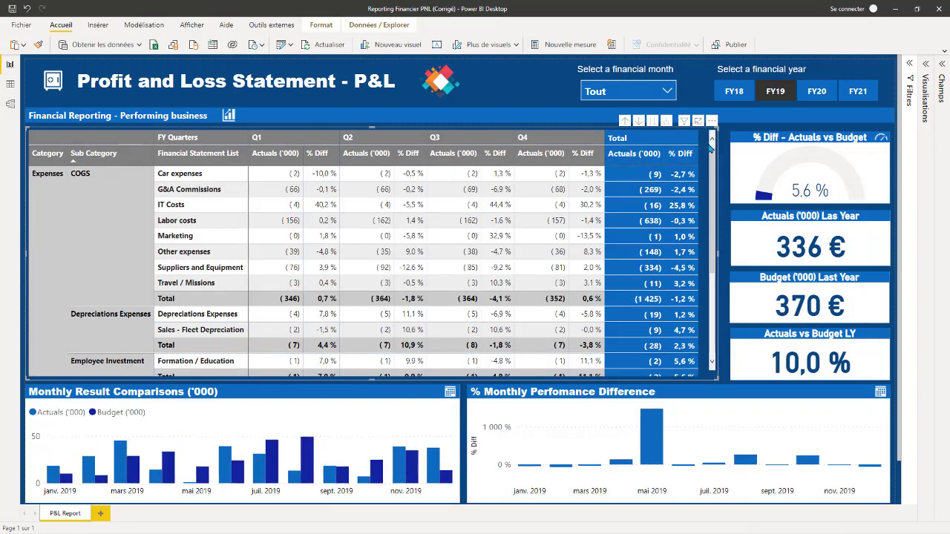
{"action": "mouse_move", "coordinate": [714, 151]}
{"action": "left_mouse_down"}
{"action": "mouse_move", "coordinate": [716, 241]}
{"action": "mouse_move", "coordinate": [715, 145]}
{"action": "left_mouse_up"}
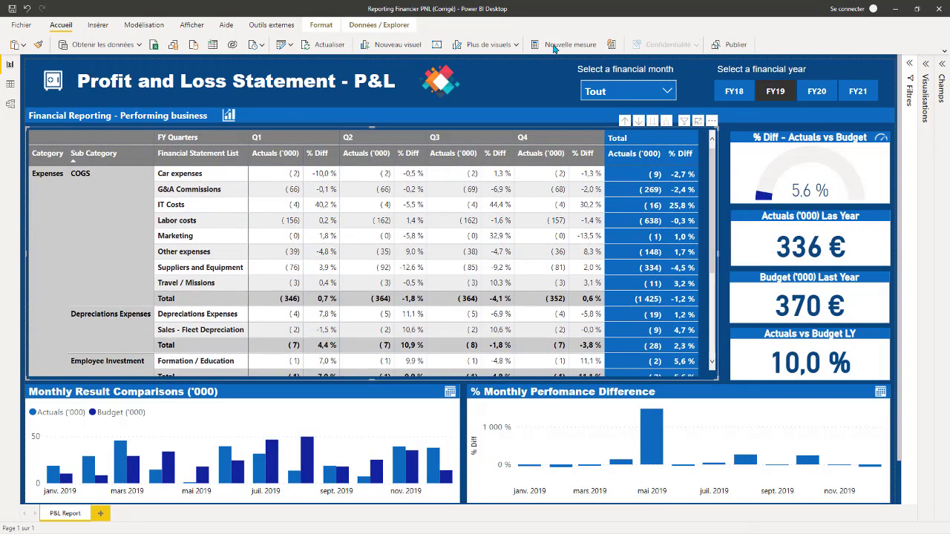
Switch to the Reporting Financier PNL workbook in Excel and compare the DATA ACTUALS and DATA BUDGET sheets
{"action": "left_click", "coordinate": [521, 78]}
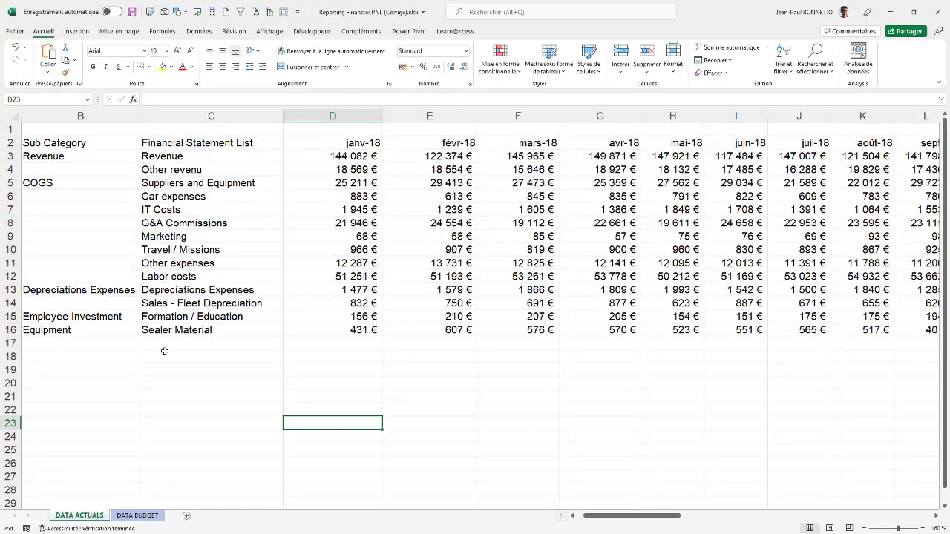
{"action": "left_click", "coordinate": [164, 353]}
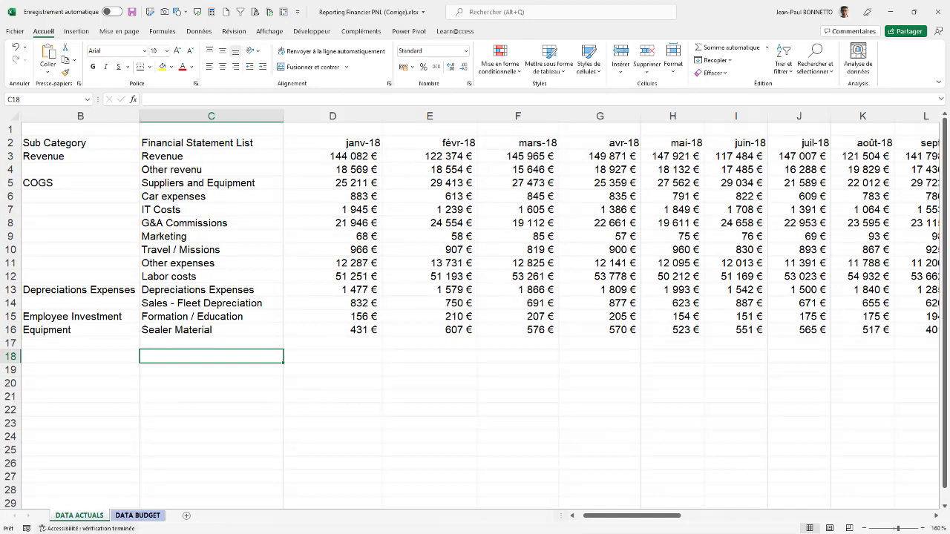
{"action": "left_click", "coordinate": [138, 516]}
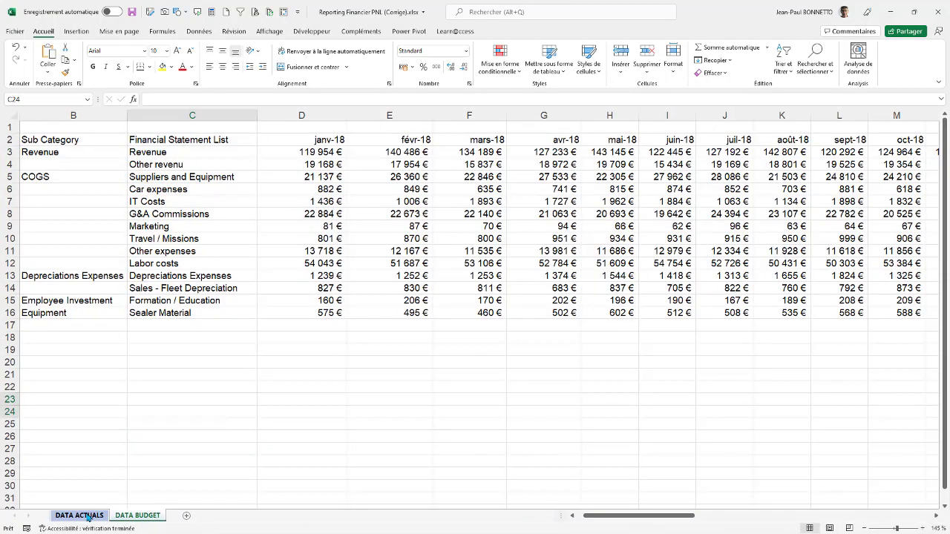
{"action": "left_click", "coordinate": [79, 516]}
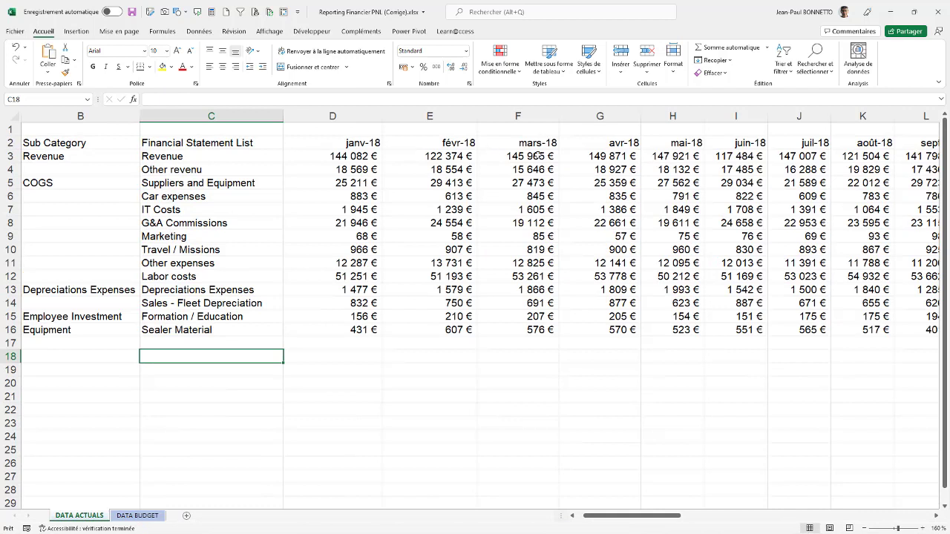
Examine the Category, Sub Category and Financial Statement List columns of the DATA ACTUALS sheet, including the Revenue and Expenses groups
{"action": "left_click_drag", "start_coordinate": [52, 142], "coordinate": [51, 343]}
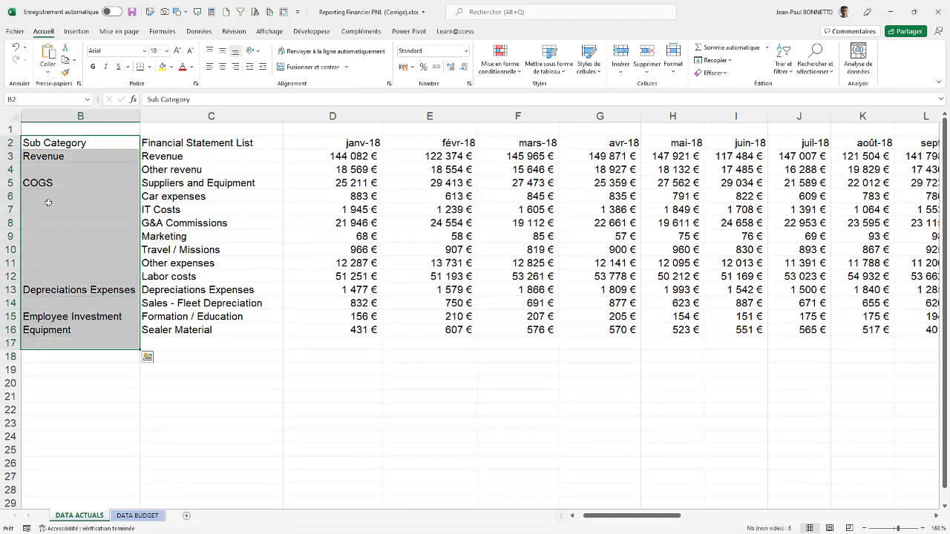
{"action": "left_click_drag", "start_coordinate": [591, 516], "coordinate": [583, 516]}
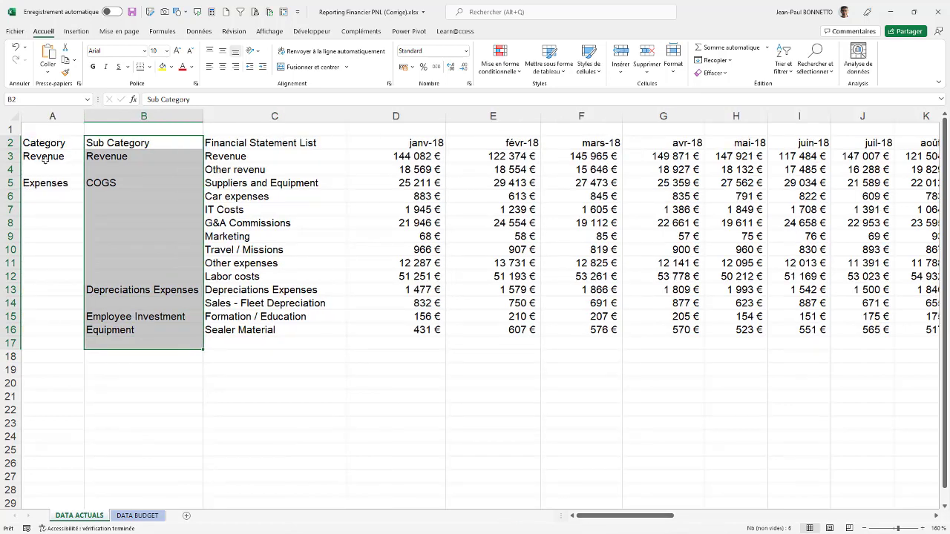
{"action": "left_click_drag", "start_coordinate": [44, 158], "coordinate": [257, 156]}
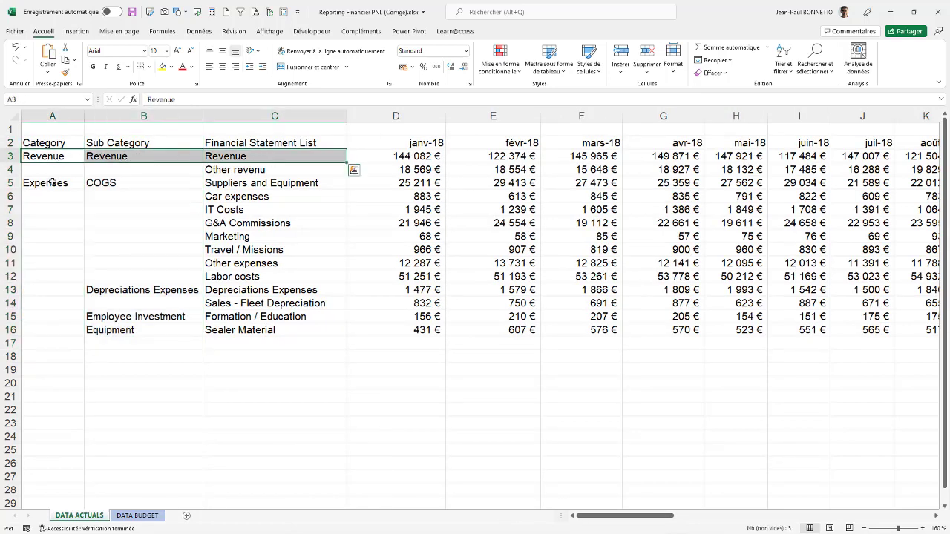
{"action": "left_click_drag", "start_coordinate": [45, 183], "coordinate": [182, 329]}
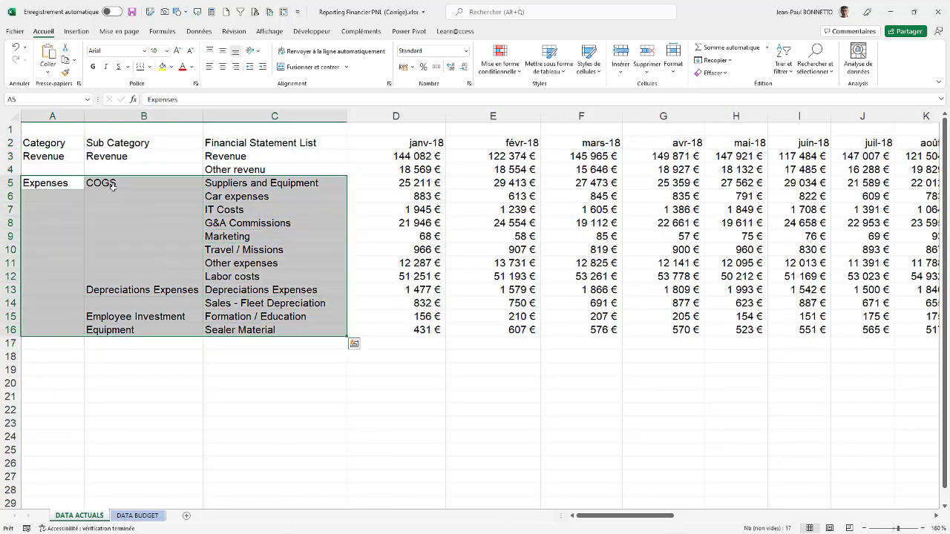
{"action": "left_click", "coordinate": [113, 187]}
{"action": "left_click_drag", "start_coordinate": [111, 158], "coordinate": [140, 331]}
{"action": "left_click_drag", "start_coordinate": [234, 158], "coordinate": [245, 345]}
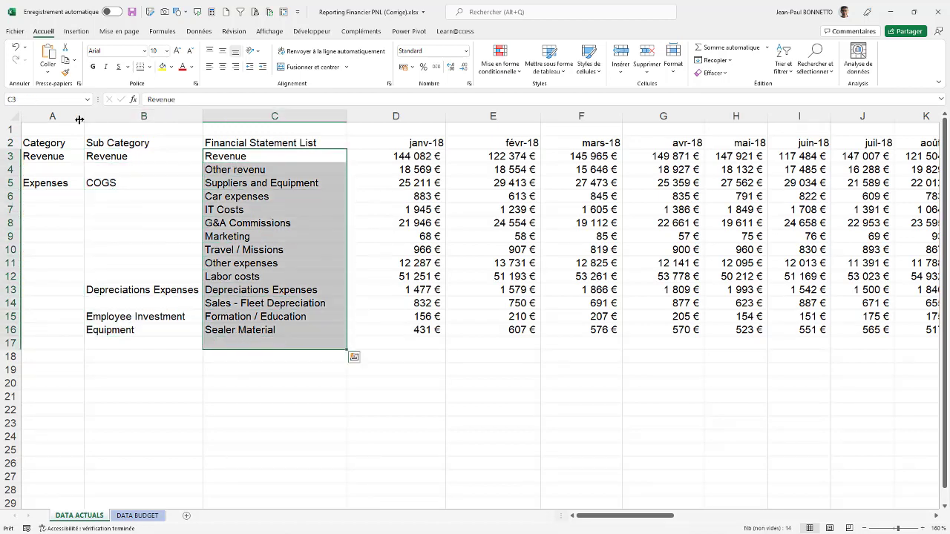
Inspect the contents of the janv-18 revenue amounts and the dates behind the janv-18 and févr-18 headers
{"action": "left_click", "coordinate": [427, 154]}
{"action": "left_click", "coordinate": [399, 138]}
{"action": "left_click", "coordinate": [417, 170]}
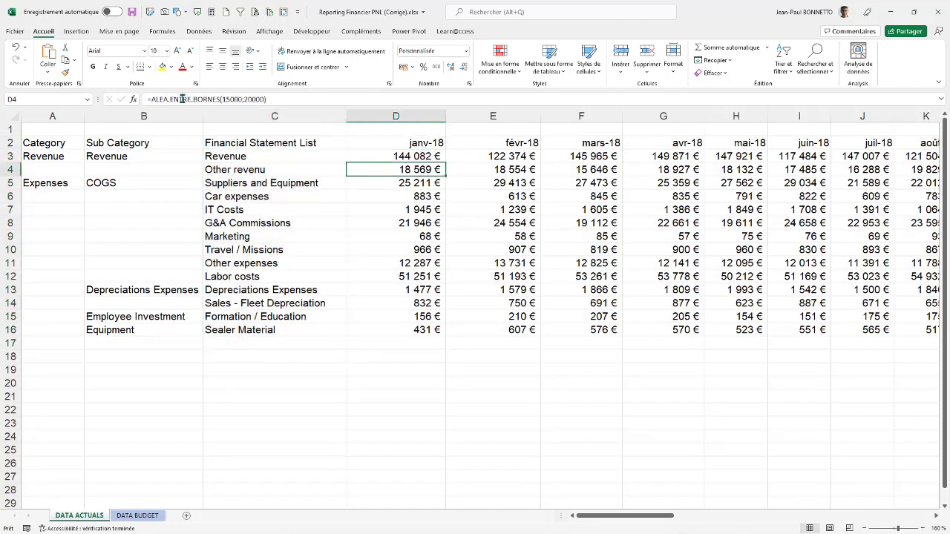
{"action": "left_click", "coordinate": [430, 157]}
{"action": "left_click", "coordinate": [434, 142]}
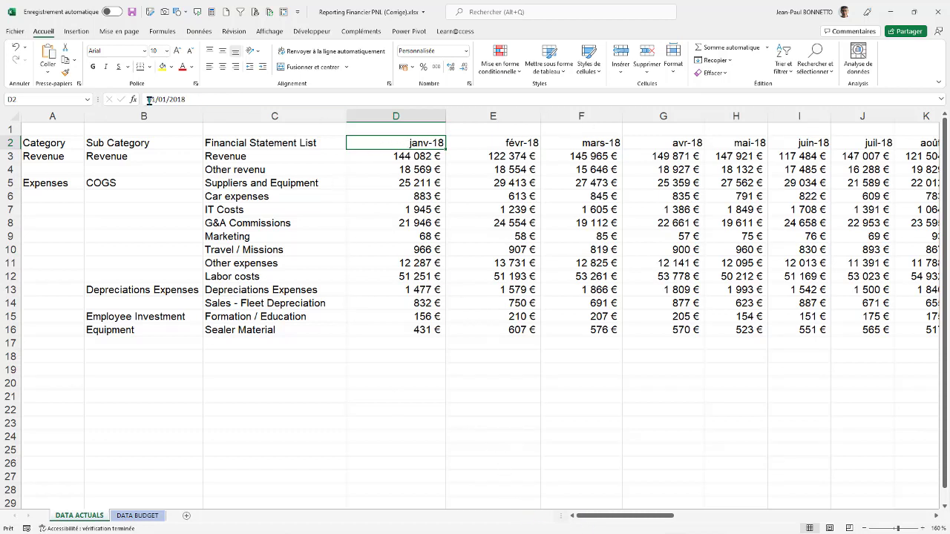
{"action": "left_click", "coordinate": [496, 143]}
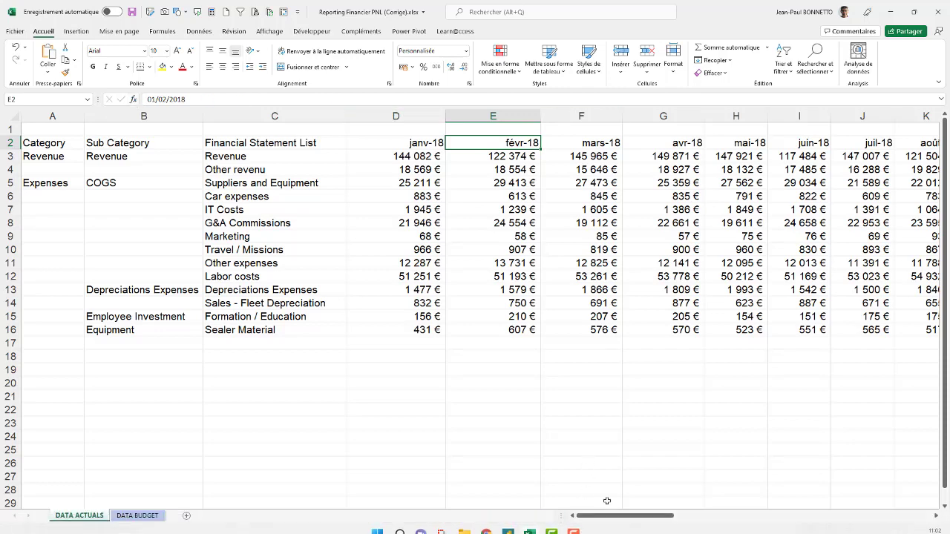
Examine the monthly columns of DATA ACTUALS through déc-21, check that last header's date, and return to the Category column
{"action": "left_click_drag", "start_coordinate": [613, 518], "coordinate": [666, 519]}
{"action": "mouse_move", "coordinate": [749, 516]}
{"action": "left_mouse_down"}
{"action": "mouse_move", "coordinate": [770, 529]}
{"action": "mouse_move", "coordinate": [741, 529]}
{"action": "left_mouse_up"}
{"action": "left_click_drag", "start_coordinate": [798, 526], "coordinate": [917, 526]}
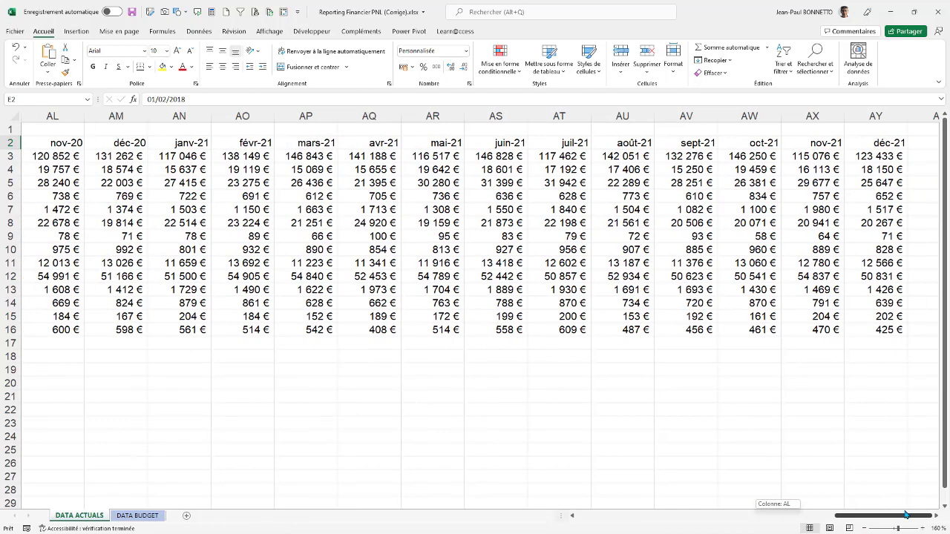
{"action": "left_click", "coordinate": [898, 141]}
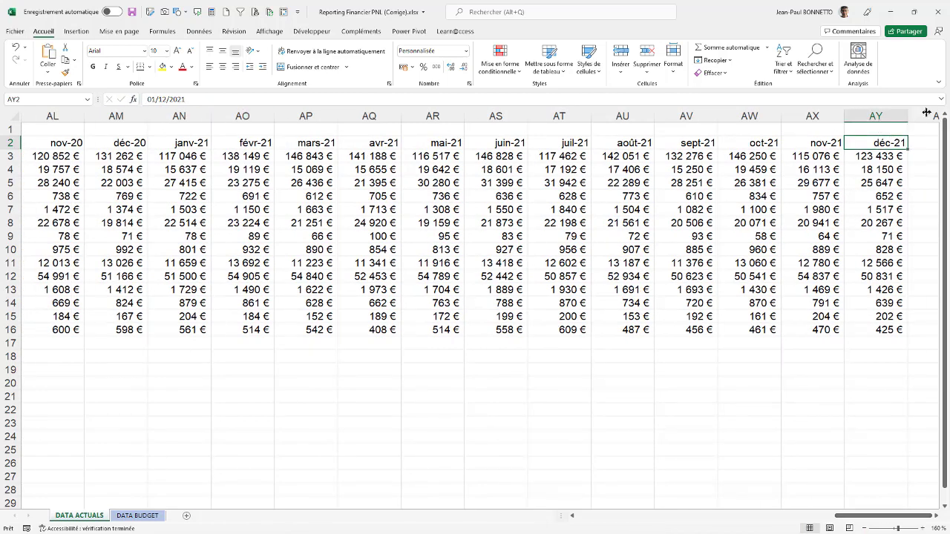
{"action": "left_click_drag", "start_coordinate": [856, 516], "coordinate": [591, 517]}
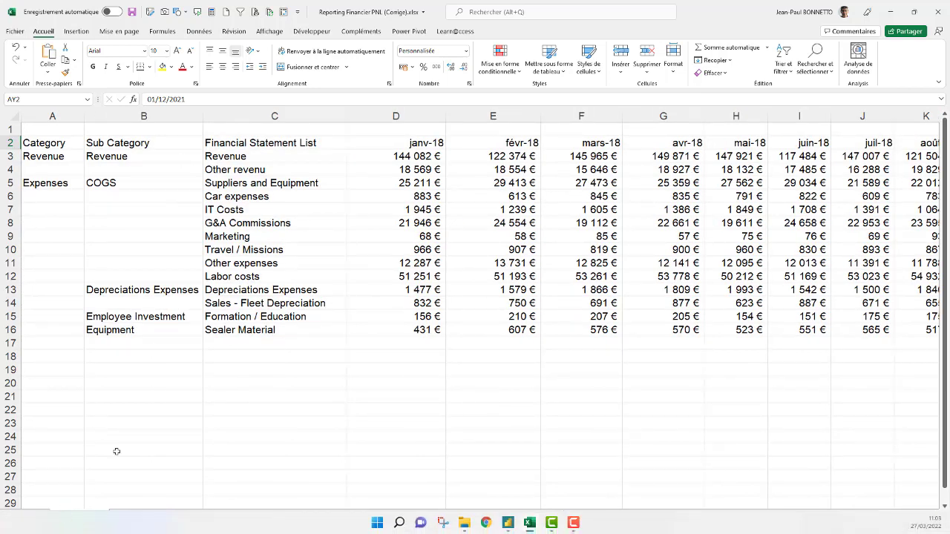
Examine the Category, Sub Category and Financial Statement List columns of the DATA BUDGET sheet
{"action": "left_click", "coordinate": [138, 516]}
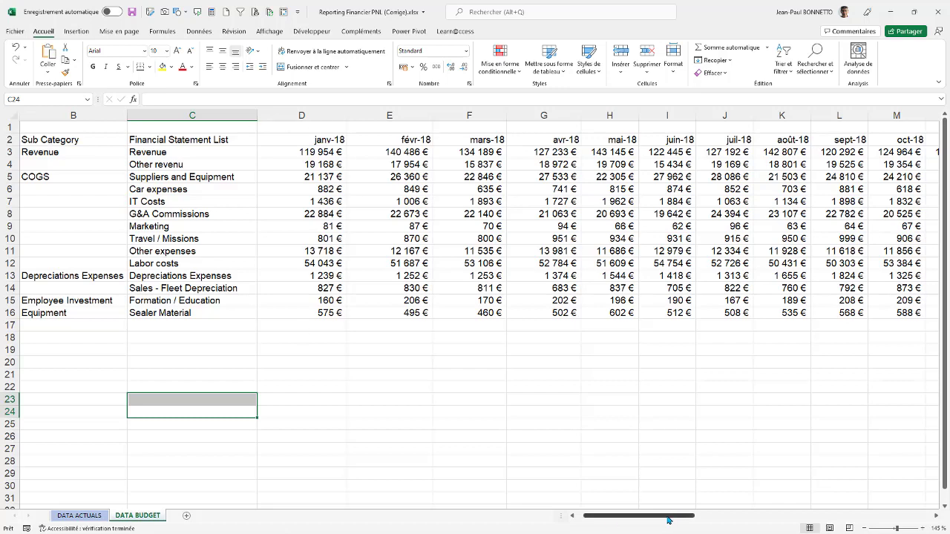
{"action": "left_click_drag", "start_coordinate": [674, 518], "coordinate": [539, 518]}
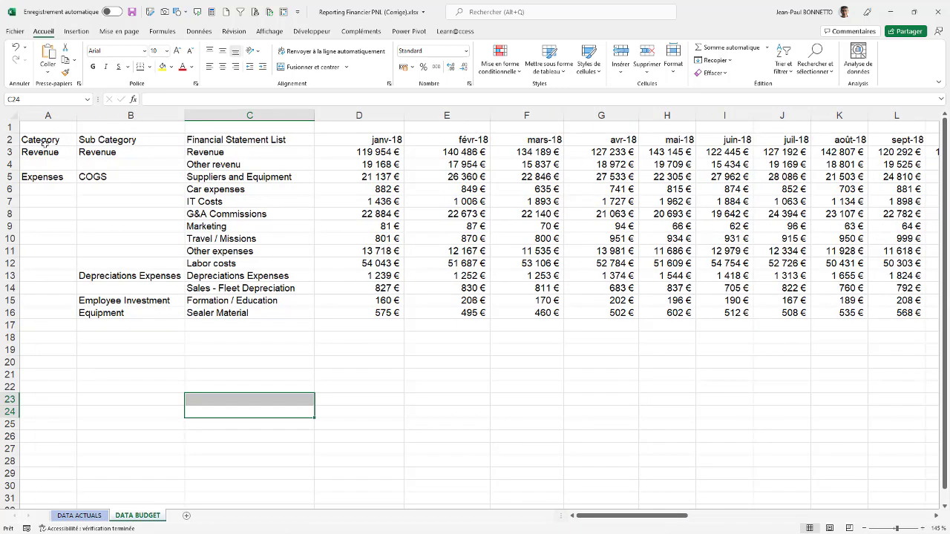
{"action": "left_click_drag", "start_coordinate": [44, 142], "coordinate": [45, 316]}
{"action": "left_click_drag", "start_coordinate": [101, 142], "coordinate": [123, 315]}
{"action": "left_click_drag", "start_coordinate": [227, 139], "coordinate": [230, 324]}
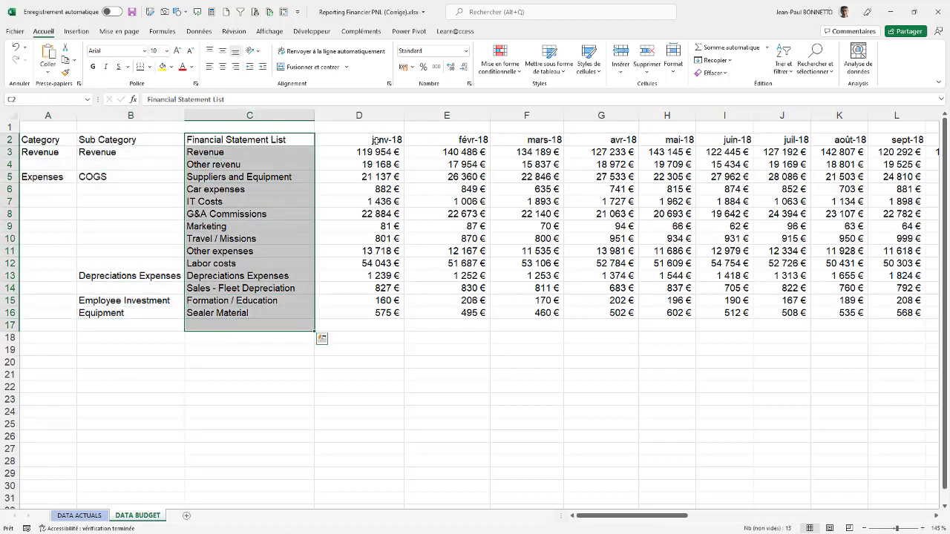
Check the monthly date headers of the DATA BUDGET sheet from janv-18 onward, without replacing any cell contents
{"action": "left_click", "coordinate": [377, 141]}
{"action": "left_click_drag", "start_coordinate": [475, 139], "coordinate": [555, 140]}
{"action": "left_click_drag", "start_coordinate": [564, 140], "coordinate": [692, 139]}
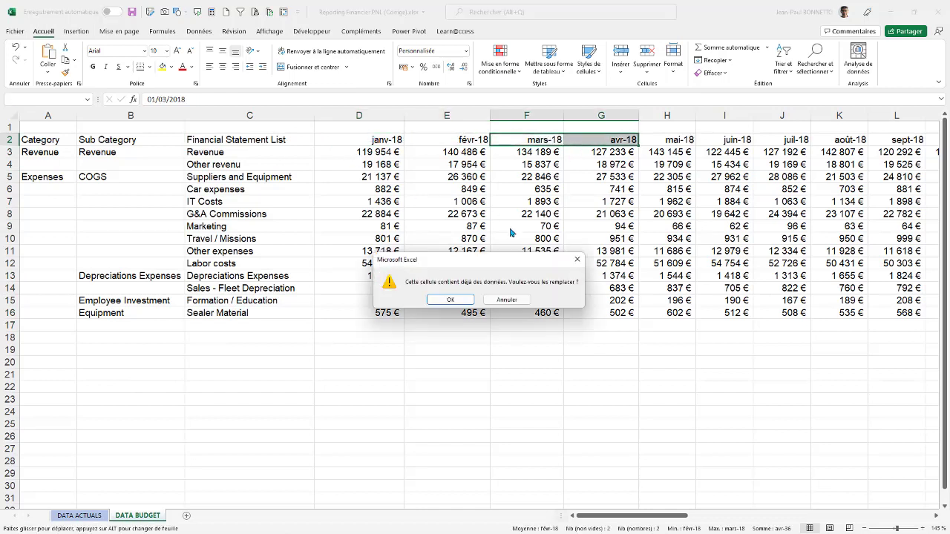
{"action": "left_click", "coordinate": [523, 303]}
{"action": "left_click", "coordinate": [334, 127]}
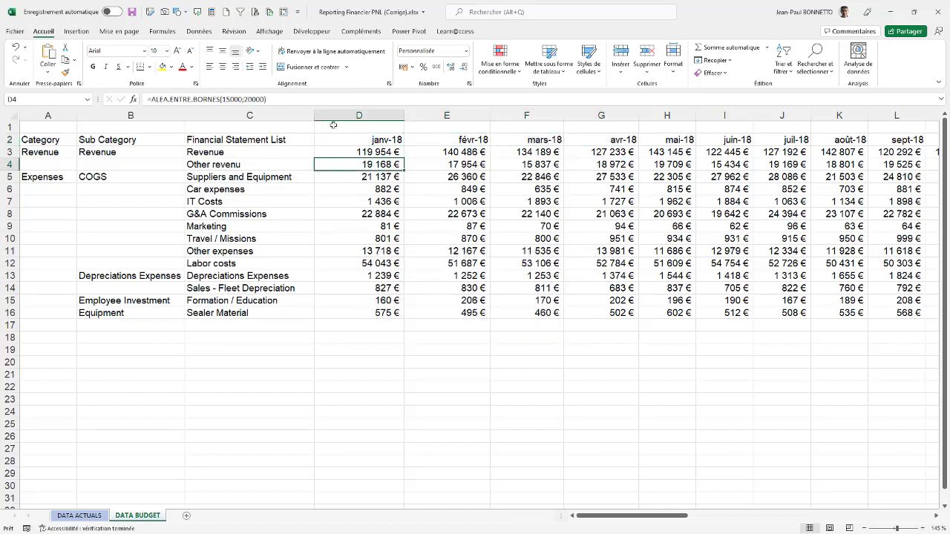
Compare the column layout of the DATA BUDGET sheet with the DATA ACTUALS sheet
{"action": "left_click", "coordinate": [151, 131]}
{"action": "left_click", "coordinate": [67, 138]}
{"action": "left_click", "coordinate": [245, 349]}
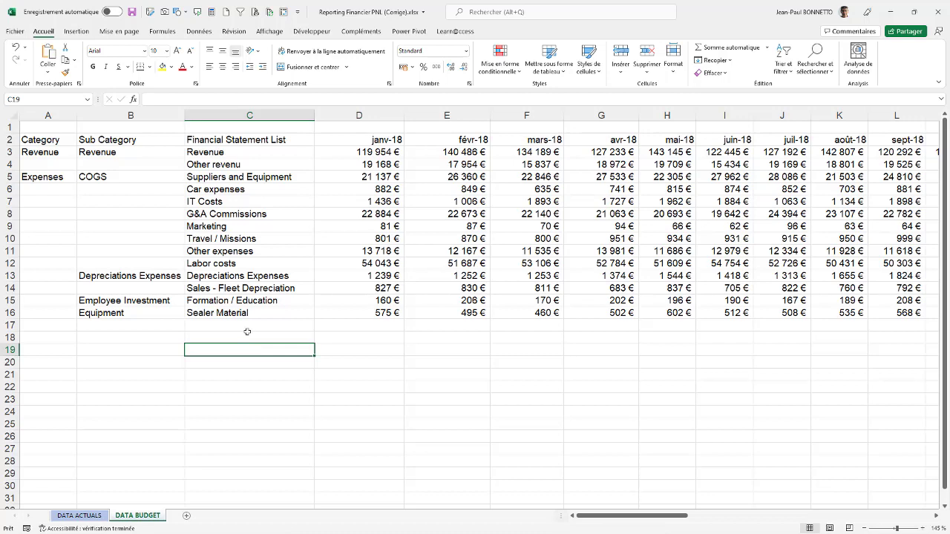
{"action": "left_click", "coordinate": [79, 515]}
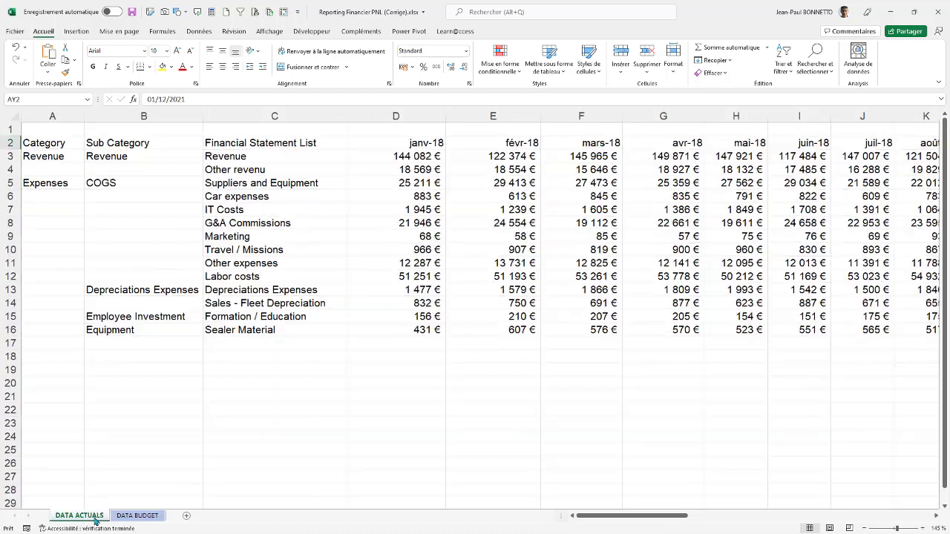
{"action": "left_click", "coordinate": [135, 515]}
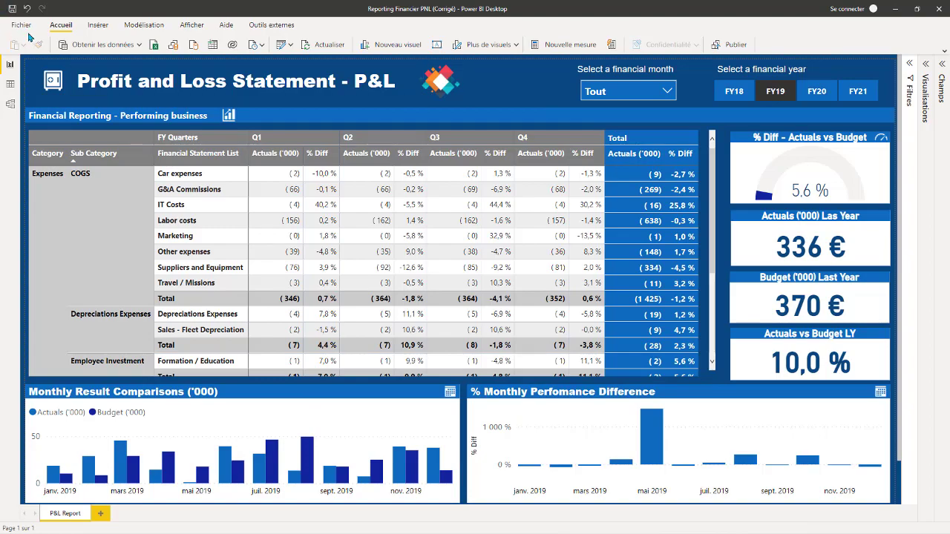
Switch to Power BI Desktop and examine the rows of the TSourcePnL table, including its Mois, Montant and Type columns
{"action": "left_click", "coordinate": [13, 87]}
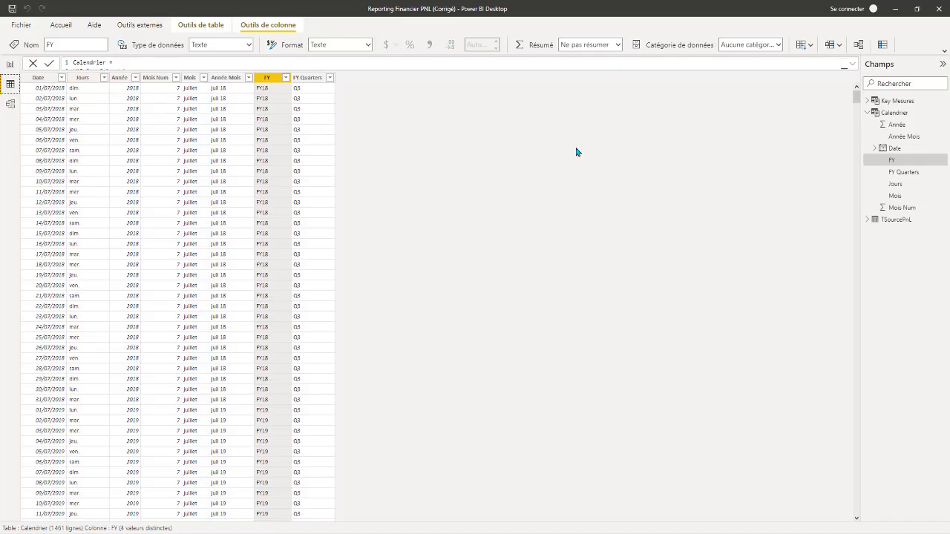
{"action": "left_click", "coordinate": [868, 219]}
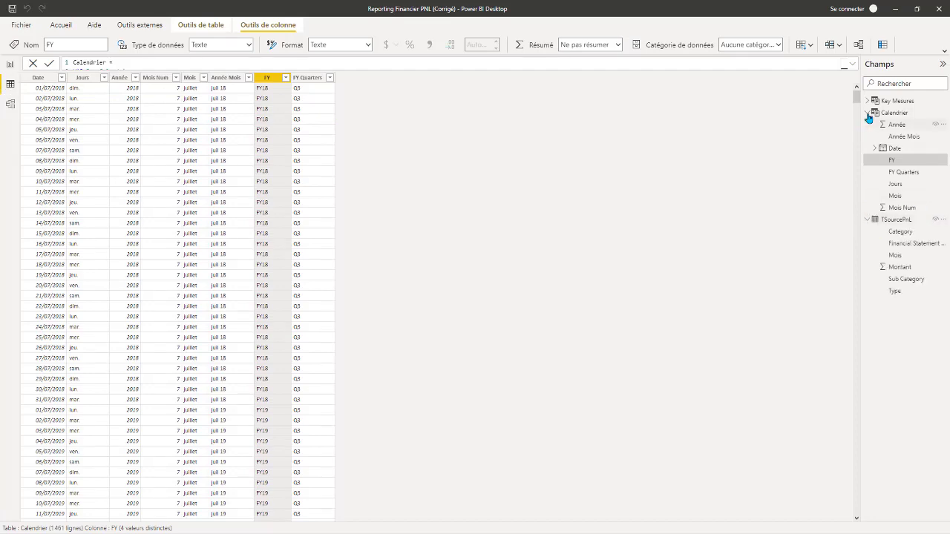
{"action": "left_click", "coordinate": [867, 113]}
{"action": "left_click", "coordinate": [895, 125]}
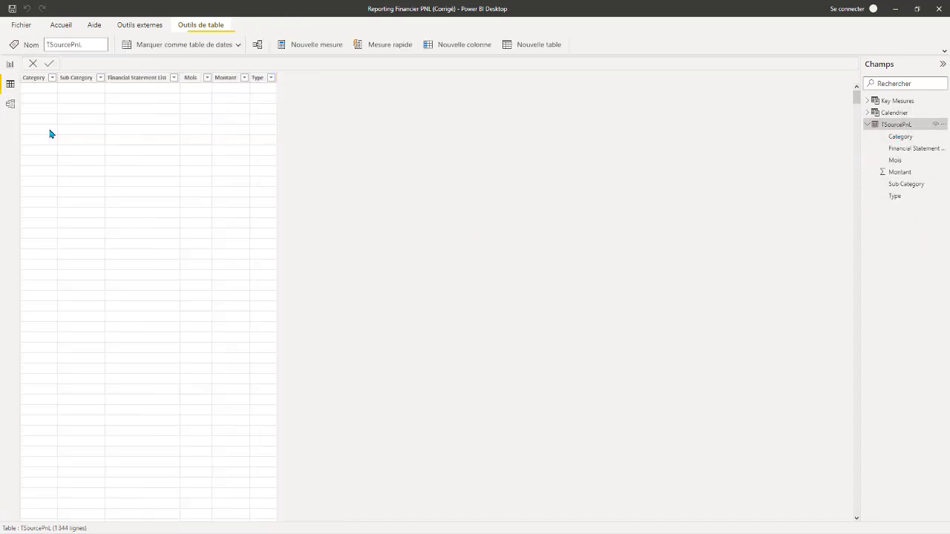
{"action": "scroll", "coordinate": [166, 154], "scroll_direction": "down", "scroll_amount": 20}
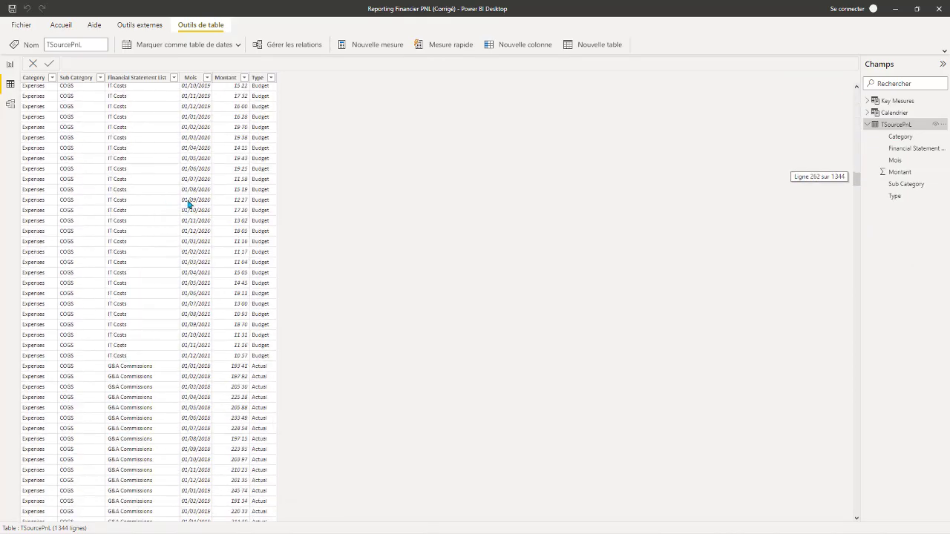
{"action": "scroll", "coordinate": [270, 197], "scroll_direction": "down", "scroll_amount": 20}
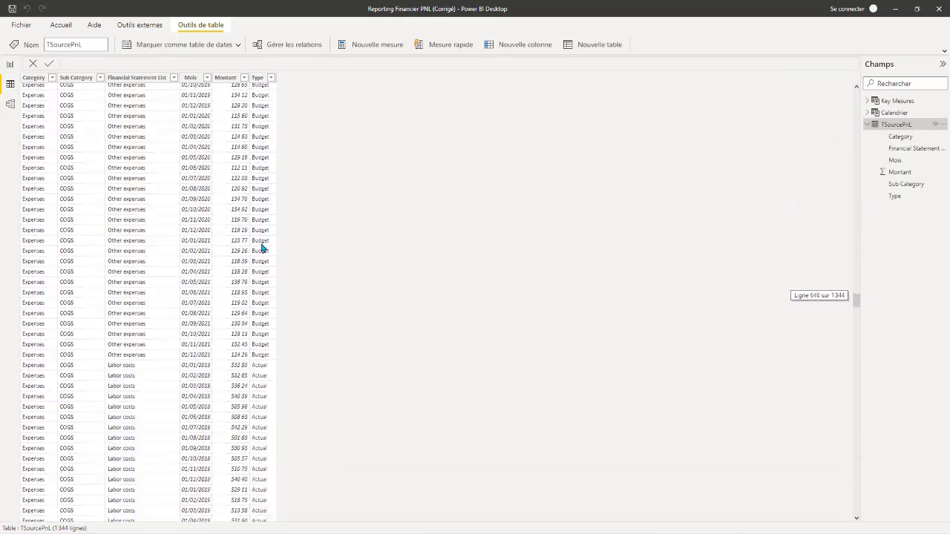
{"action": "scroll", "coordinate": [245, 271], "scroll_direction": "up", "scroll_amount": 20}
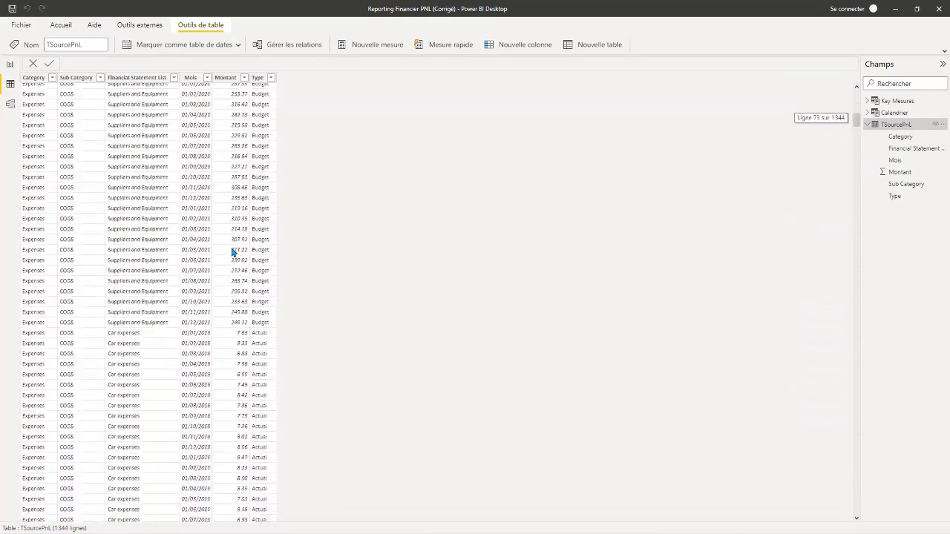
Return to the report and show the formula of the Actuals ('000) measure from the Key Mesures table at a readable size
{"action": "left_click", "coordinate": [11, 65]}
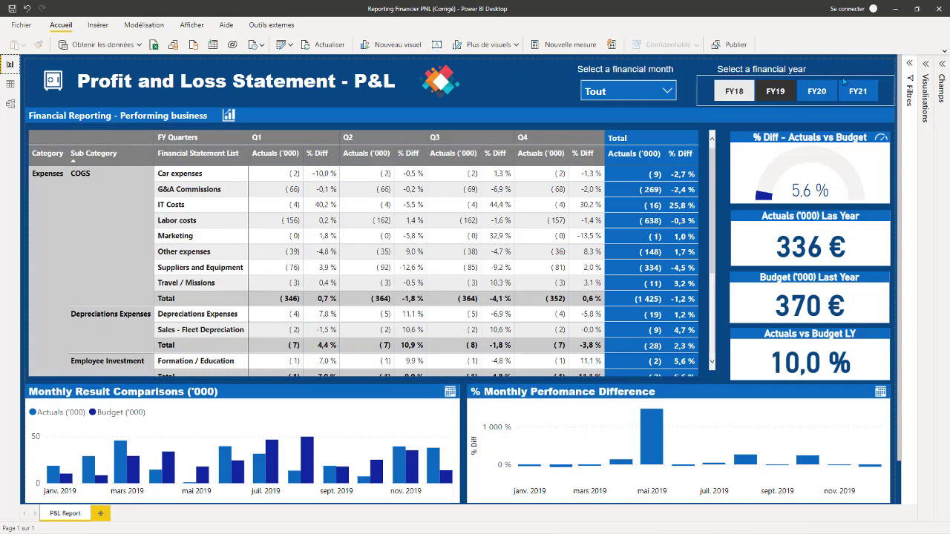
{"action": "left_click", "coordinate": [943, 96]}
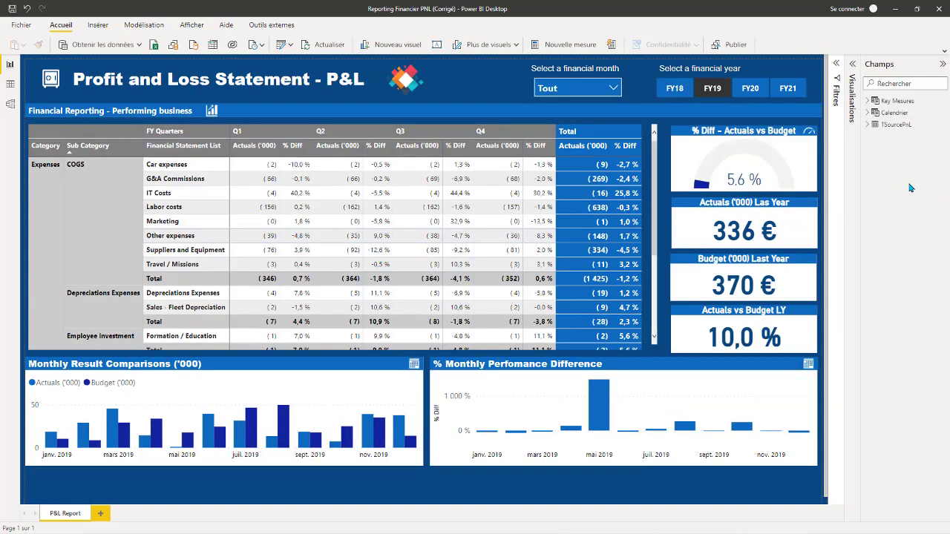
{"action": "left_click", "coordinate": [867, 103]}
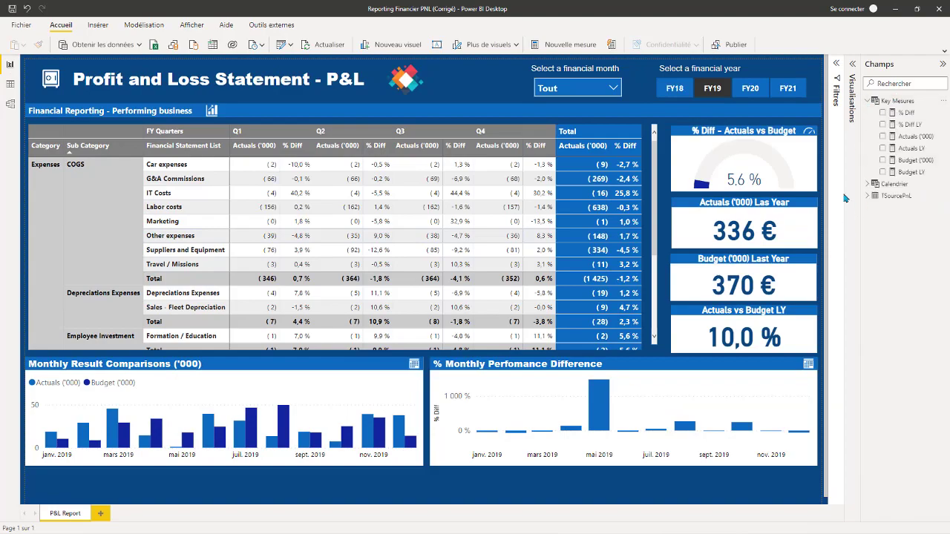
{"action": "left_click", "coordinate": [913, 137]}
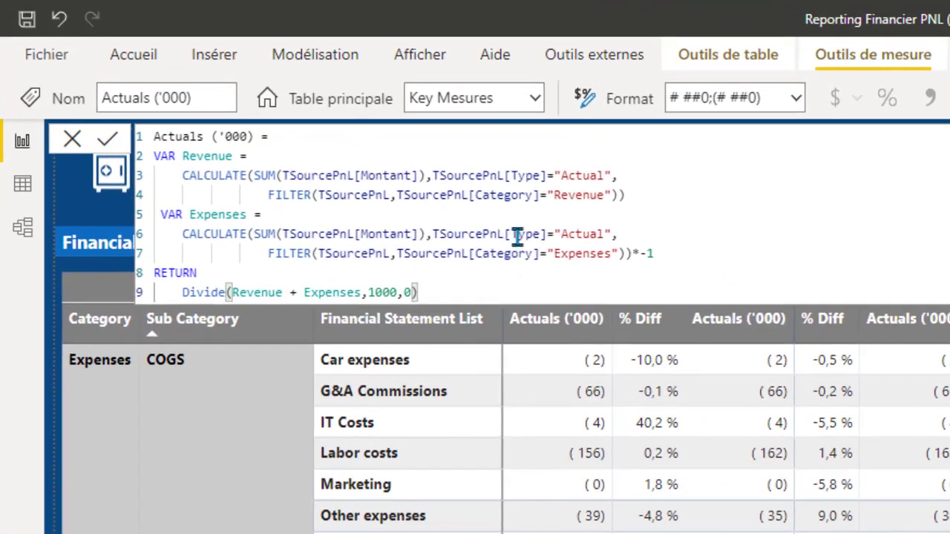
{"action": "scroll", "coordinate": [509, 290], "scroll_direction": "up", "scroll_amount": 3, "text": "ctrl"}
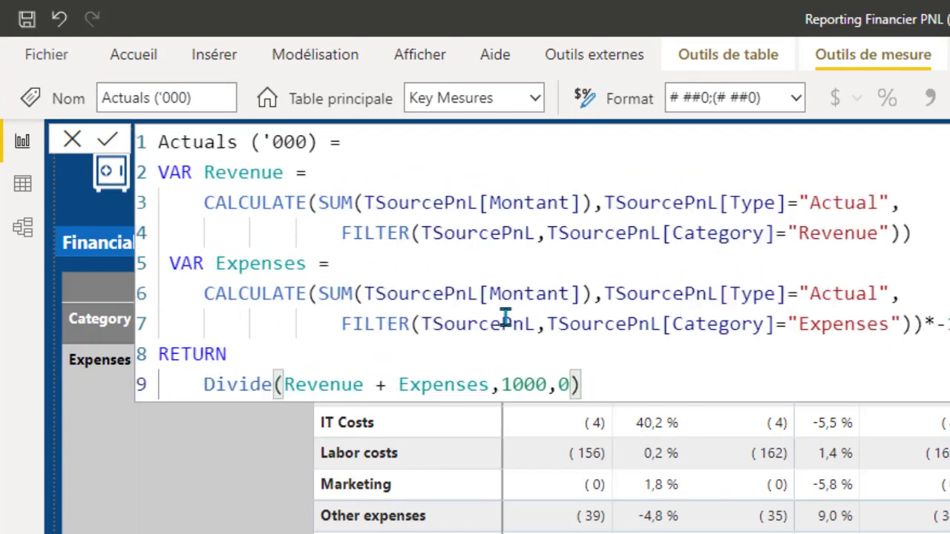
{"action": "scroll", "coordinate": [694, 381], "scroll_direction": "up", "scroll_amount": 1, "text": "ctrl"}
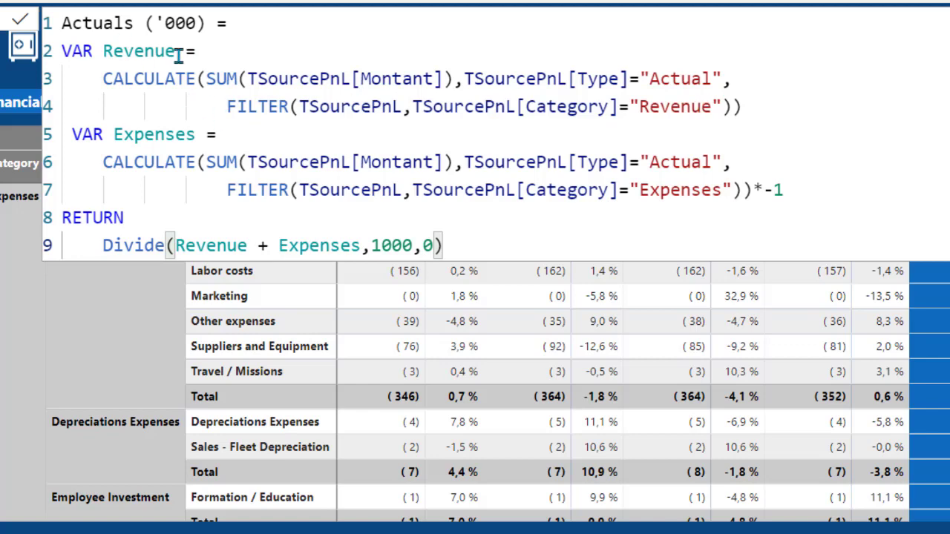
Inspect the Revenue and Expenses variables of the Actuals ('000) measure and the sum of Montant in the Expenses calculation
{"action": "left_click_drag", "start_coordinate": [174, 50], "coordinate": [107, 50]}
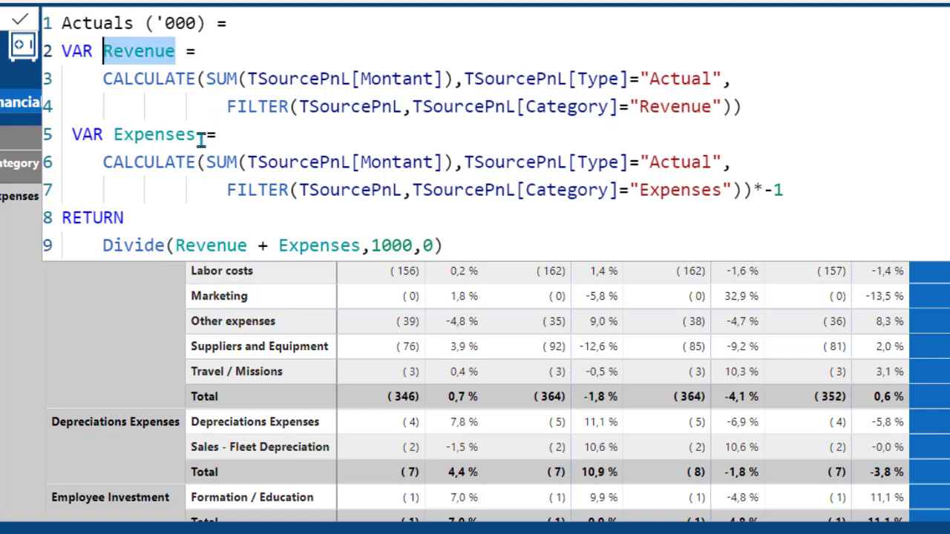
{"action": "left_click_drag", "start_coordinate": [196, 135], "coordinate": [112, 134]}
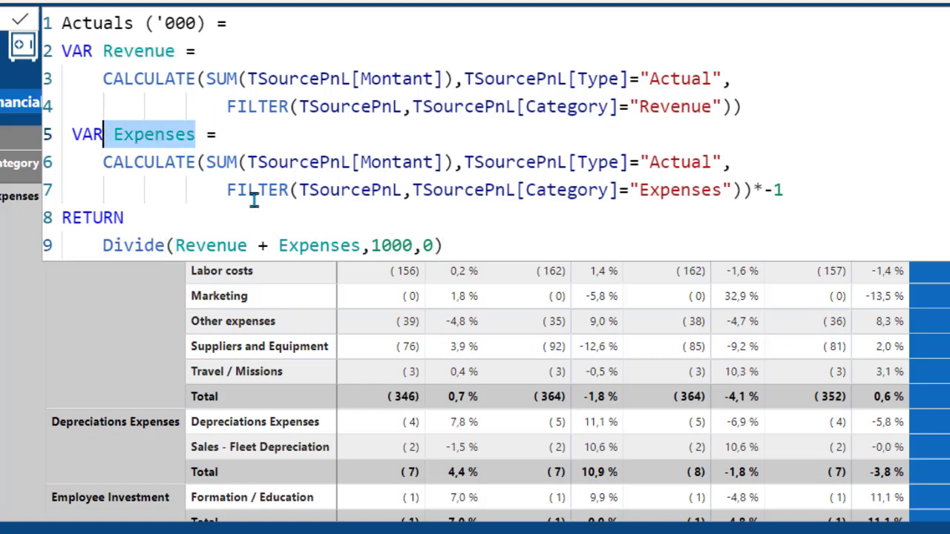
{"action": "left_click", "coordinate": [165, 162]}
{"action": "left_click", "coordinate": [408, 162]}
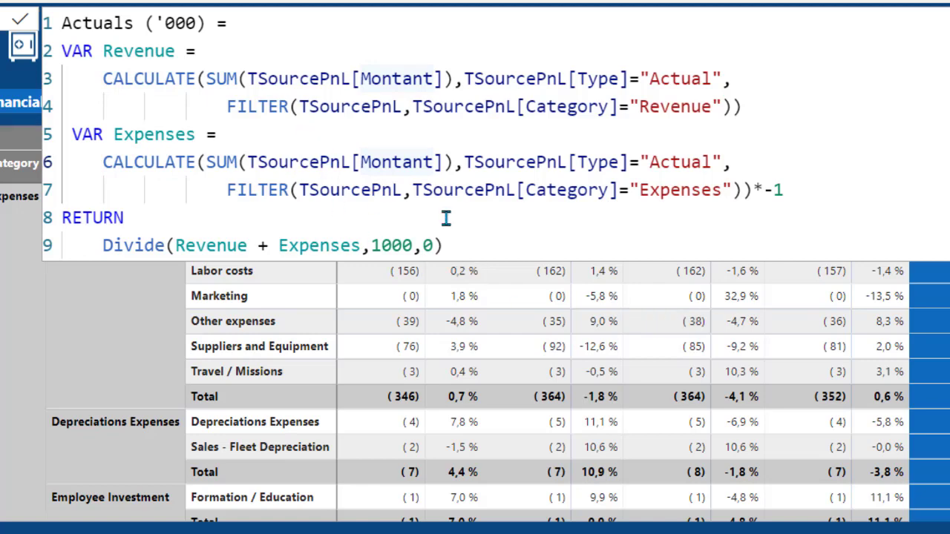
Inspect the "Actual" type filter, the "Revenue" and "Expenses" category filters and the -1 multiplier in the Actuals ('000) measure
{"action": "left_click_drag", "start_coordinate": [711, 162], "coordinate": [651, 161]}
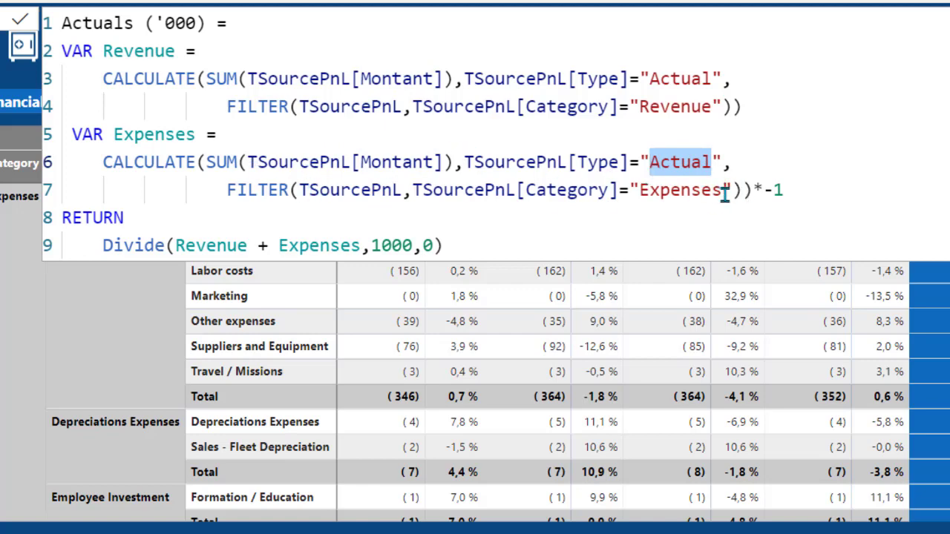
{"action": "left_click_drag", "start_coordinate": [723, 192], "coordinate": [639, 196]}
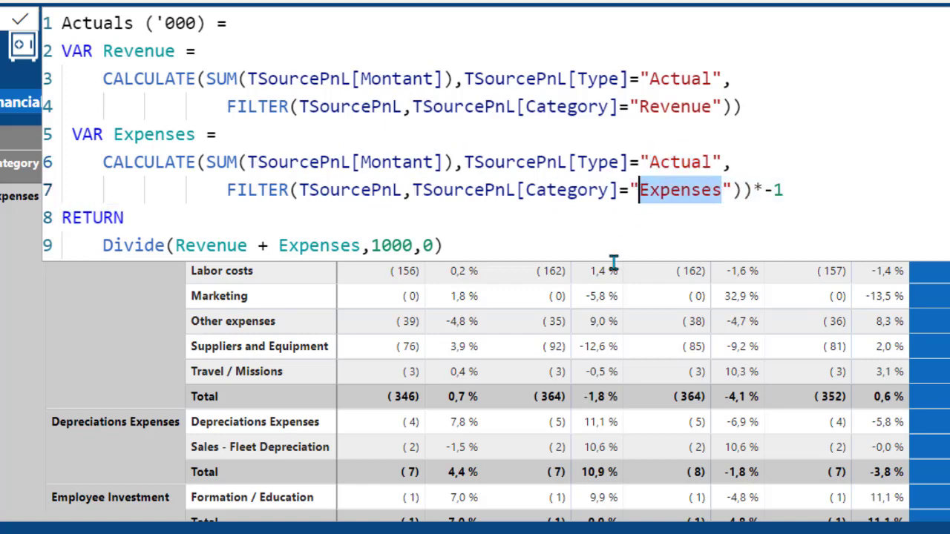
{"action": "left_click", "coordinate": [802, 187]}
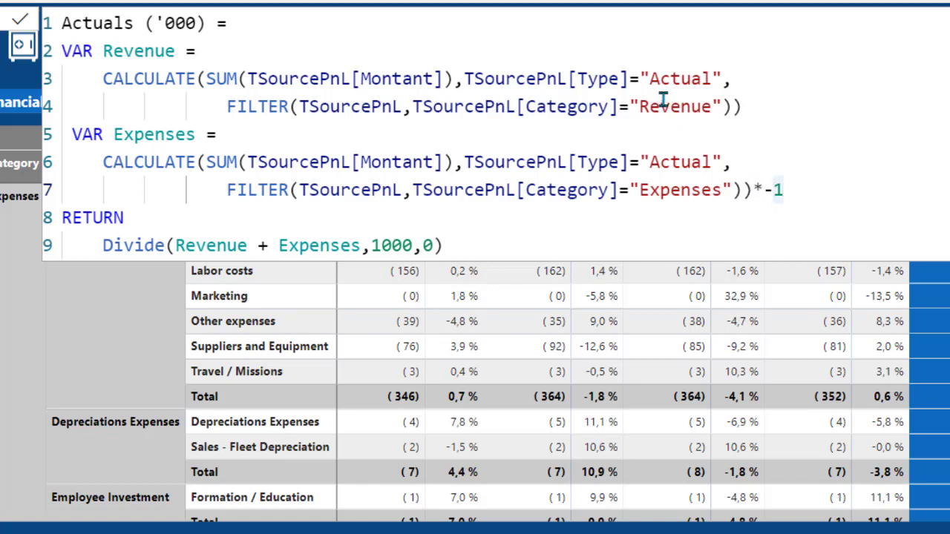
{"action": "left_click", "coordinate": [680, 106]}
{"action": "left_click", "coordinate": [684, 191]}
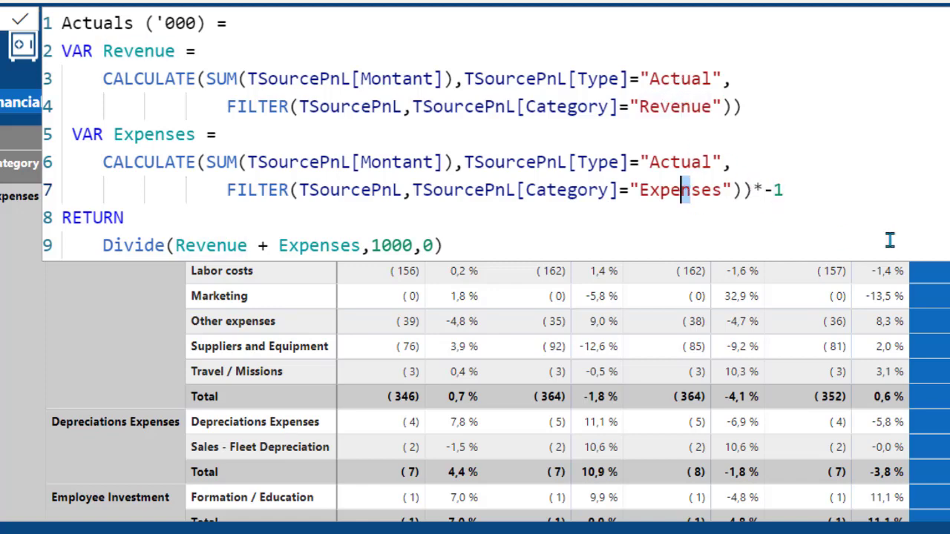
Look through the TSourcePnL rows to review the sign of the Montant values for the expense lines
{"action": "left_click", "coordinate": [835, 152]}
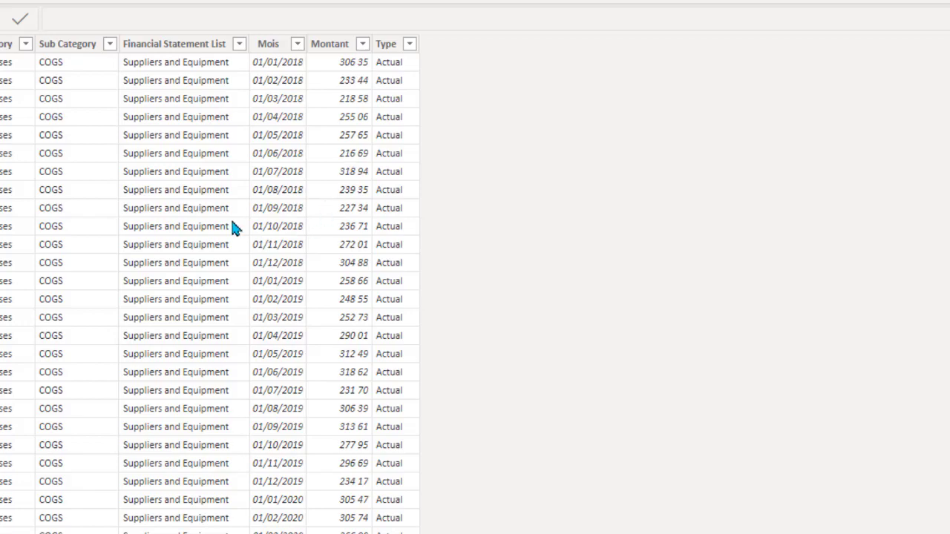
{"action": "scroll", "coordinate": [71, 178], "scroll_direction": "down", "scroll_amount": 20}
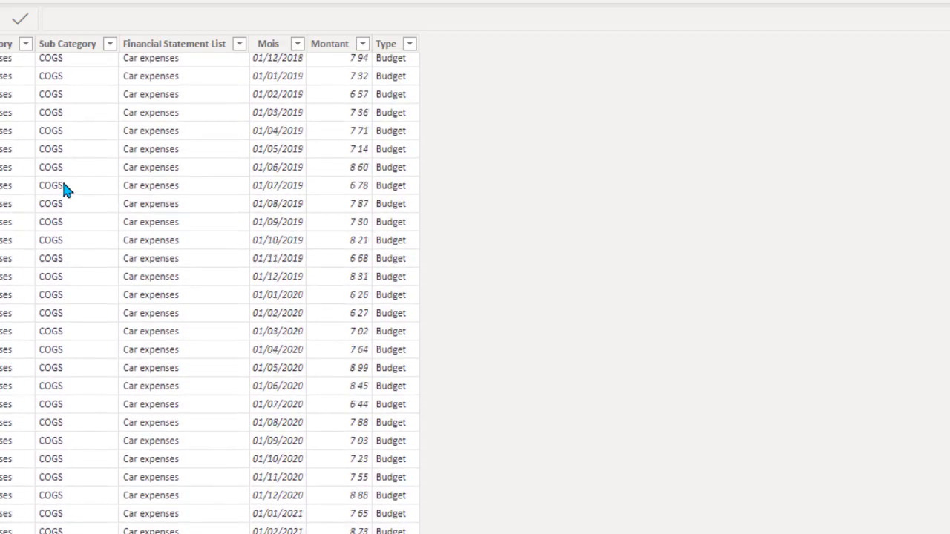
{"action": "scroll", "coordinate": [64, 191], "scroll_direction": "down", "scroll_amount": 15}
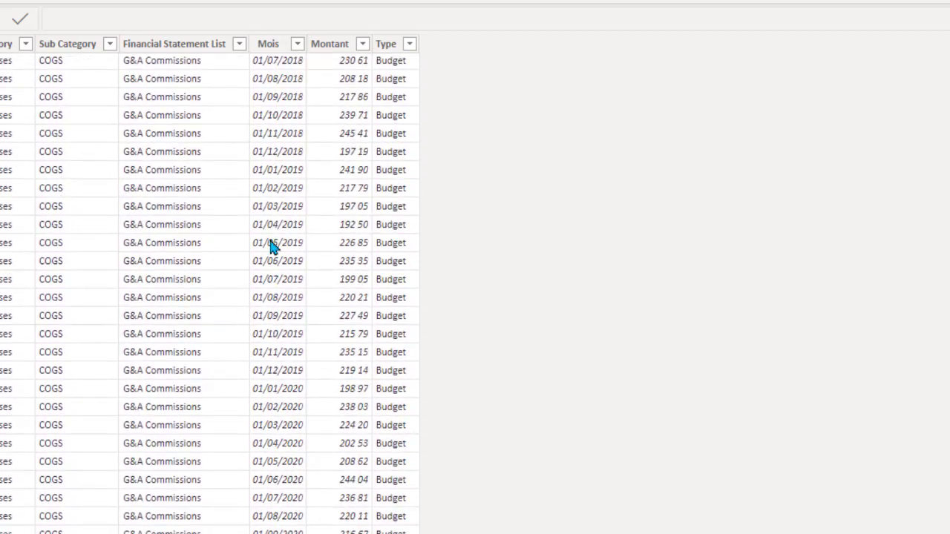
{"action": "scroll", "coordinate": [272, 246], "scroll_direction": "up", "scroll_amount": 20}
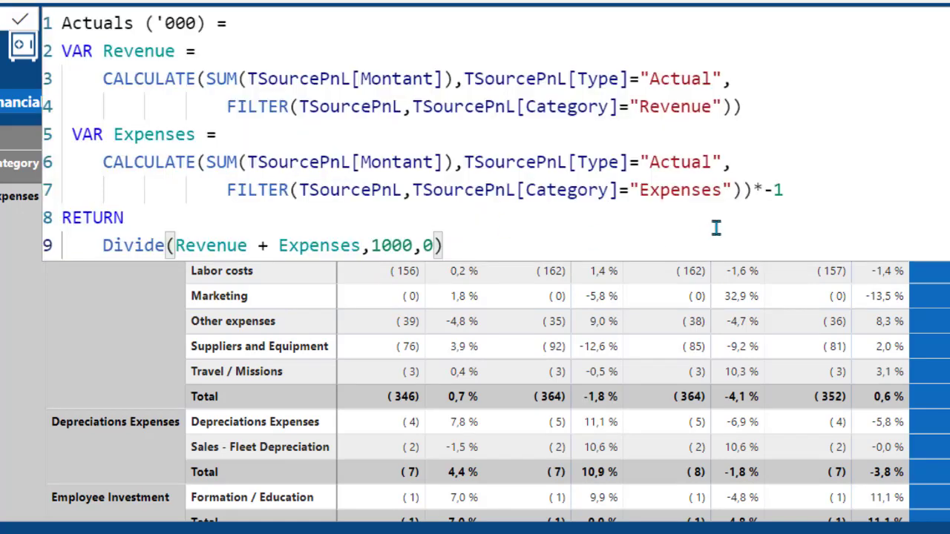
Review the -1 multiplier on Expenses and the Divide arguments returned by the Actuals ('000) measure
{"action": "double_click", "coordinate": [775, 187]}
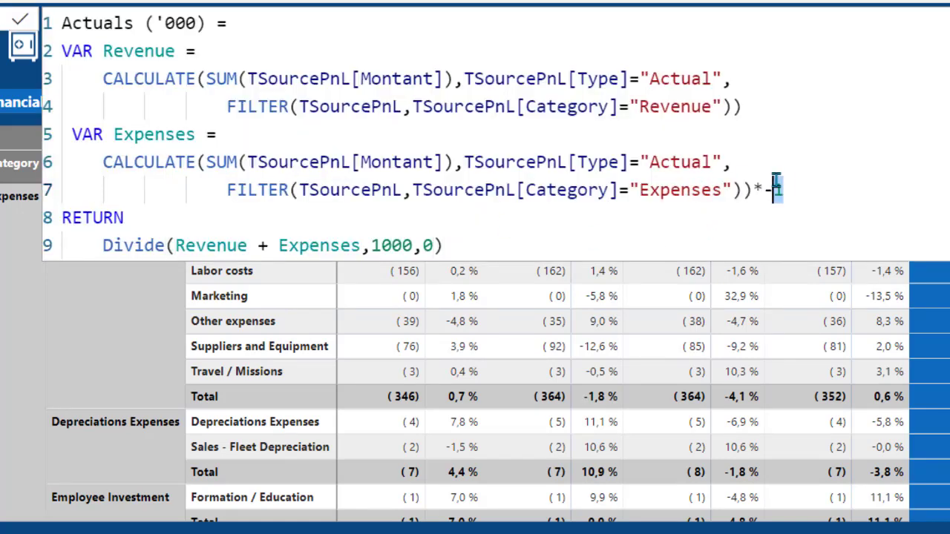
{"action": "left_click", "coordinate": [895, 162]}
{"action": "left_click", "coordinate": [211, 245]}
{"action": "left_click", "coordinate": [309, 245]}
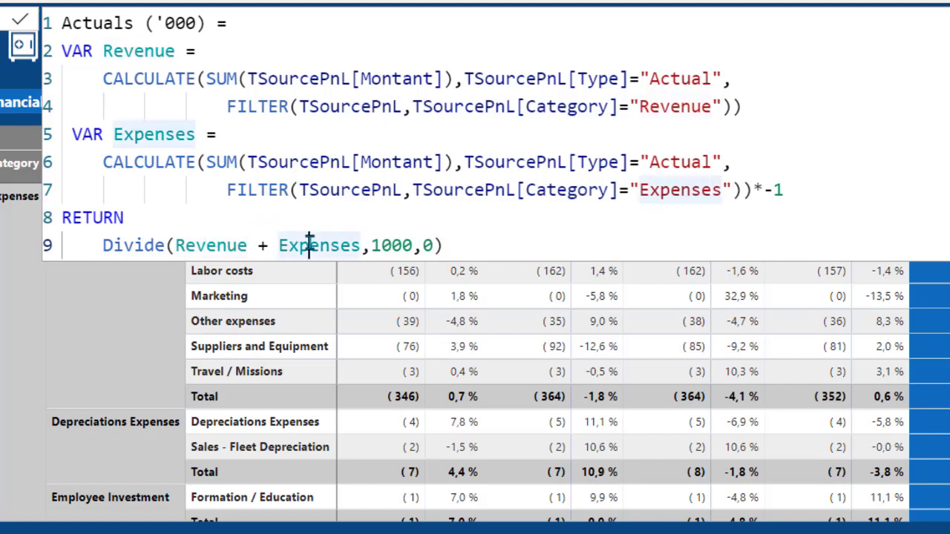
{"action": "left_click", "coordinate": [392, 241]}
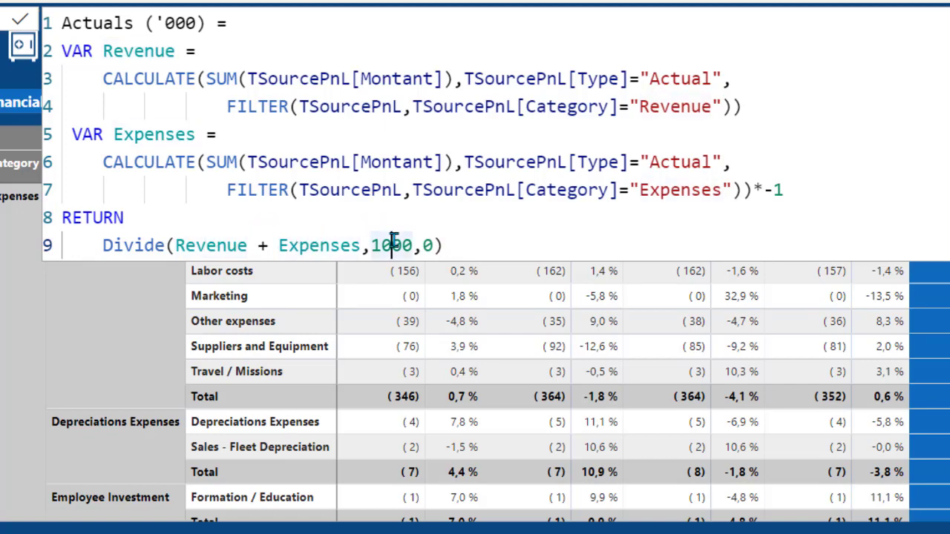
{"action": "left_click", "coordinate": [434, 244]}
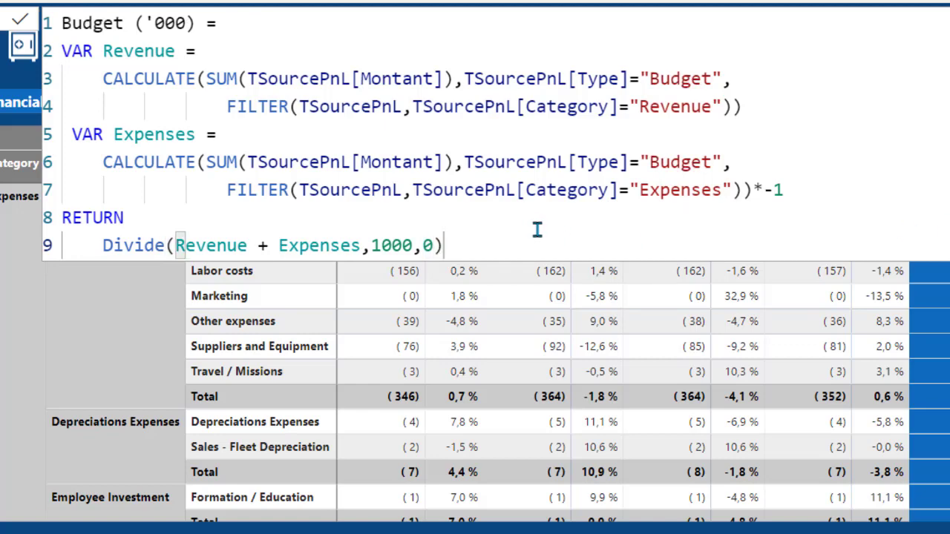
Inspect the "Budget" type filters in the Revenue and Expenses variables of the Budget ('000) measure
{"action": "left_click", "coordinate": [536, 232]}
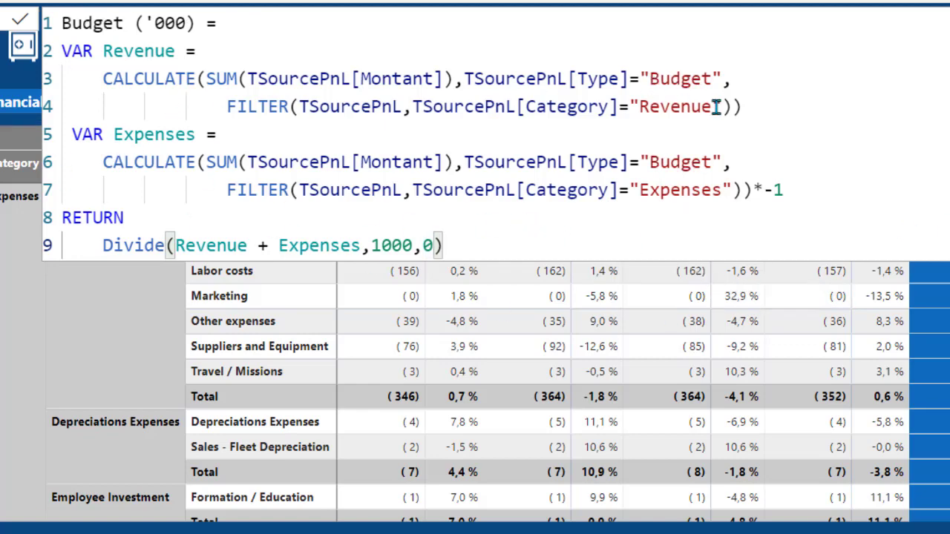
{"action": "left_click_drag", "start_coordinate": [714, 79], "coordinate": [649, 79]}
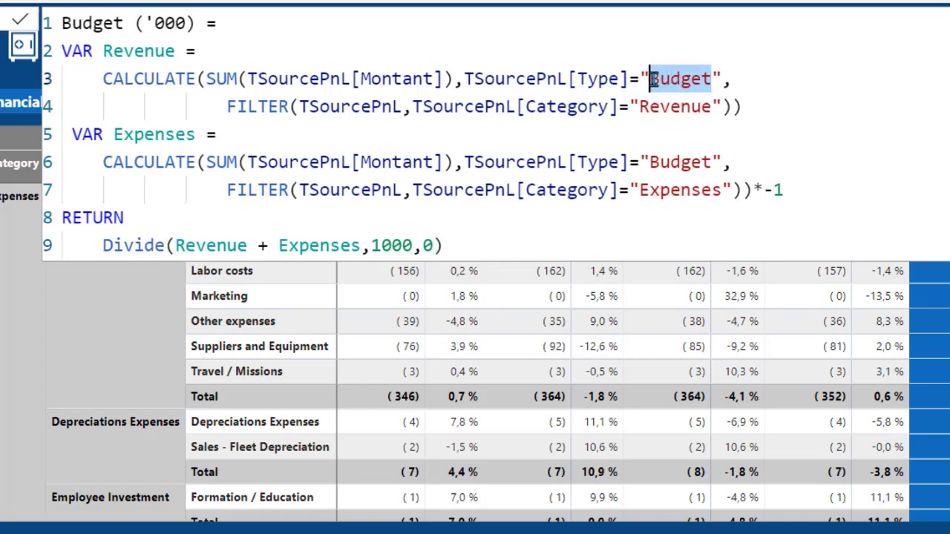
{"action": "left_click_drag", "start_coordinate": [720, 162], "coordinate": [653, 162]}
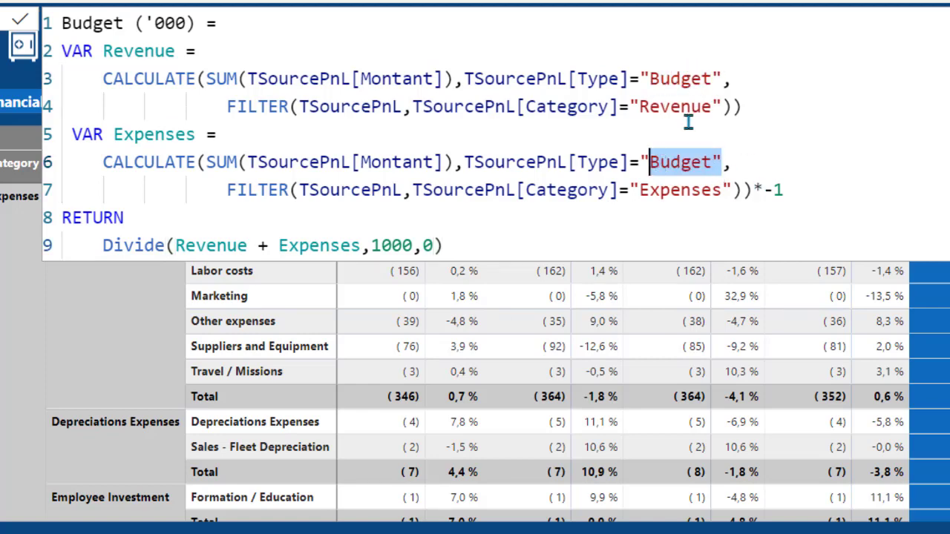
Review the "Revenue" and "Expenses" category filters, the -1 multiplier and the Divide arguments in the Budget ('000) measure
{"action": "left_click", "coordinate": [714, 107]}
{"action": "left_click_drag", "start_coordinate": [715, 107], "coordinate": [630, 108]}
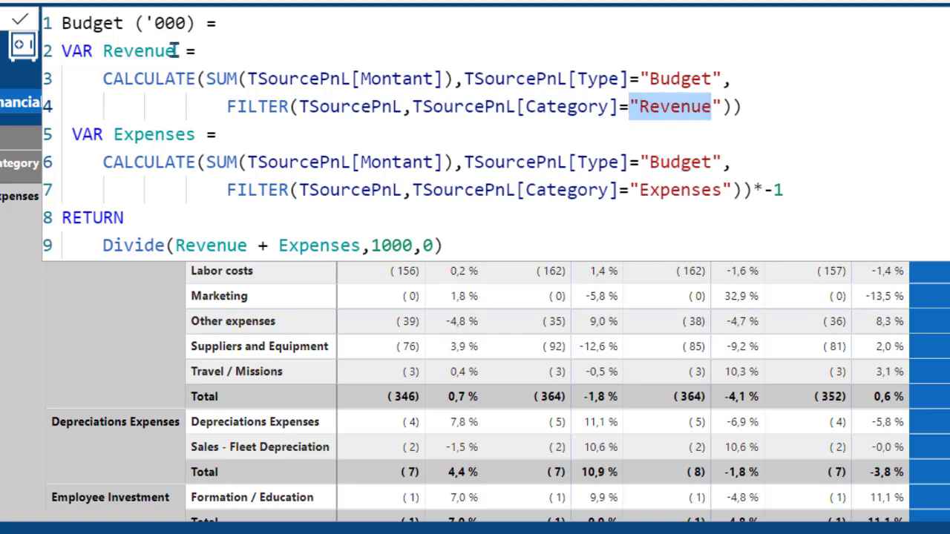
{"action": "left_click", "coordinate": [144, 50]}
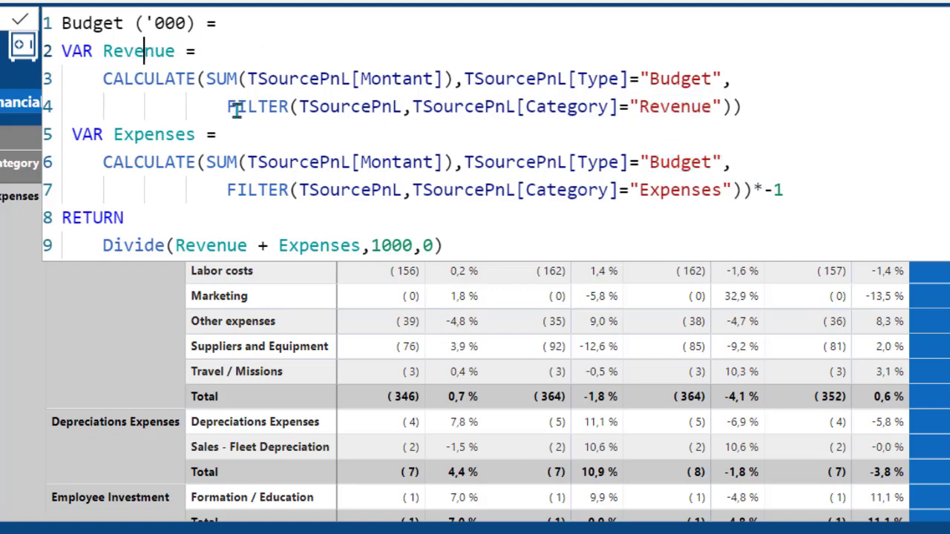
{"action": "left_click_drag", "start_coordinate": [723, 189], "coordinate": [642, 188]}
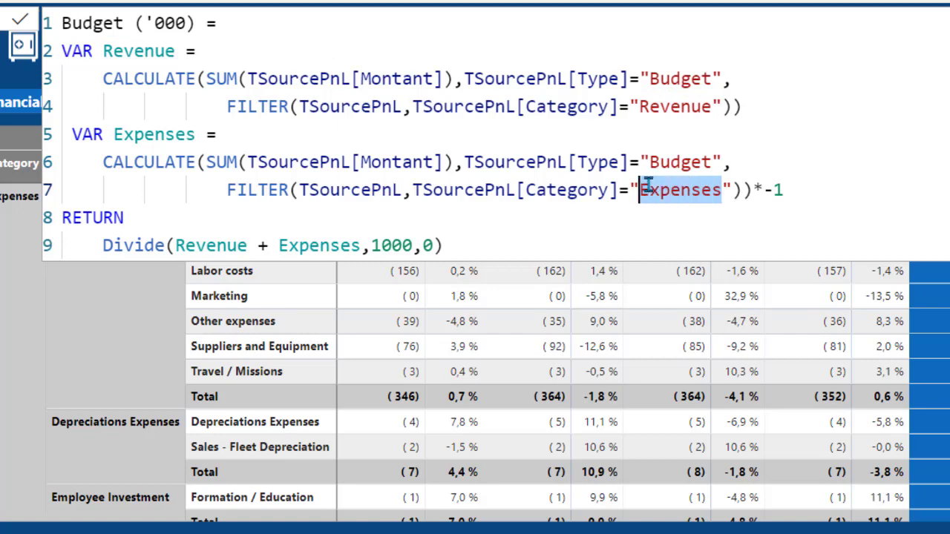
{"action": "left_click_drag", "start_coordinate": [786, 190], "coordinate": [765, 189]}
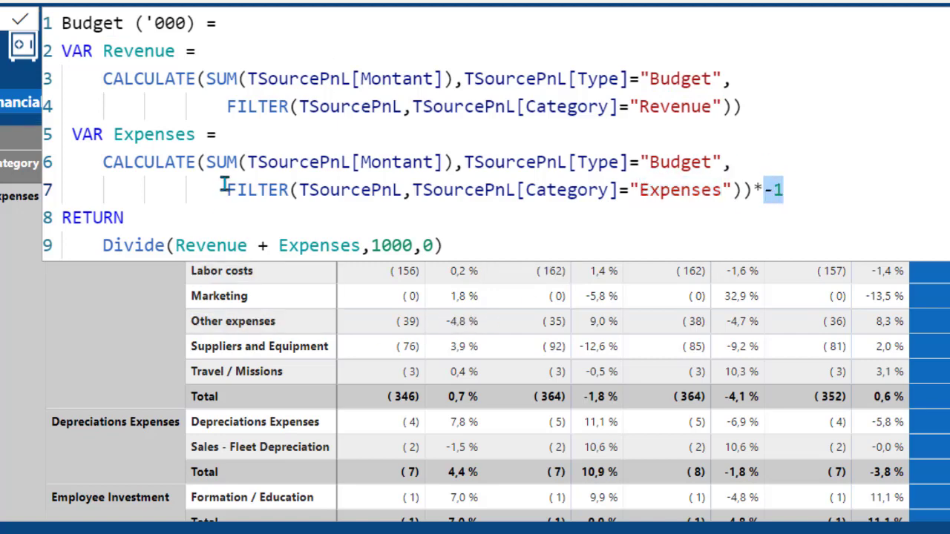
{"action": "left_click", "coordinate": [216, 245]}
{"action": "left_click", "coordinate": [341, 245]}
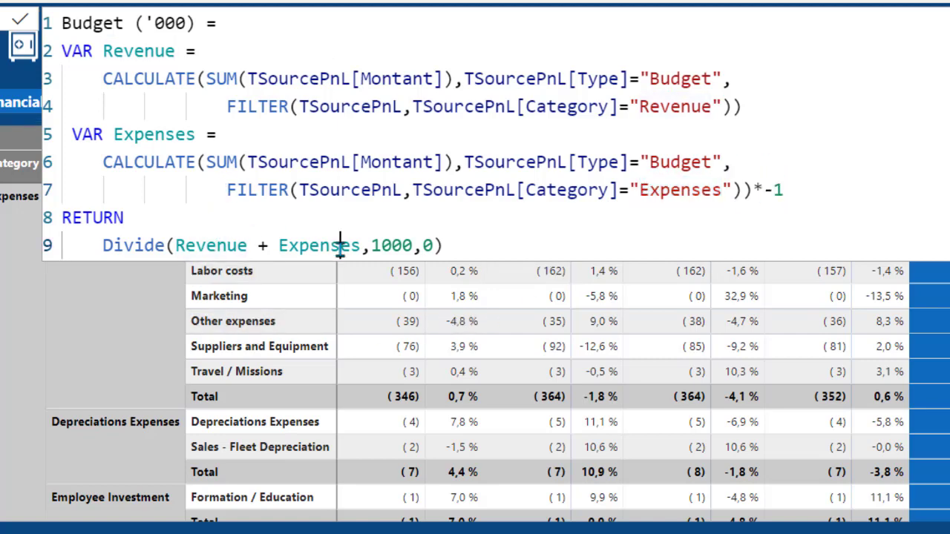
{"action": "left_click", "coordinate": [393, 242]}
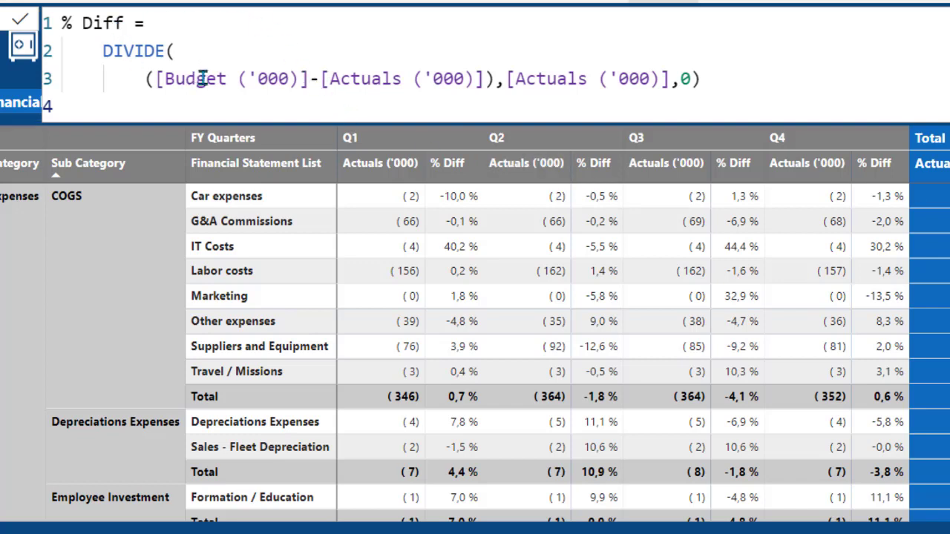
Inspect the % Diff measure's DIVIDE function, its Budget minus Actuals numerator and its Actuals ('000) denominator
{"action": "left_click_drag", "start_coordinate": [306, 79], "coordinate": [159, 78]}
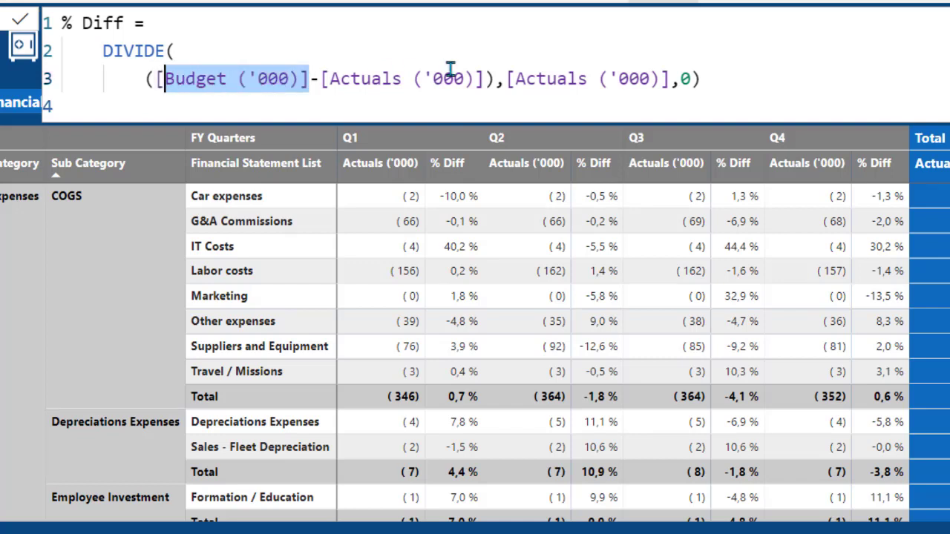
{"action": "left_click_drag", "start_coordinate": [484, 78], "coordinate": [310, 78]}
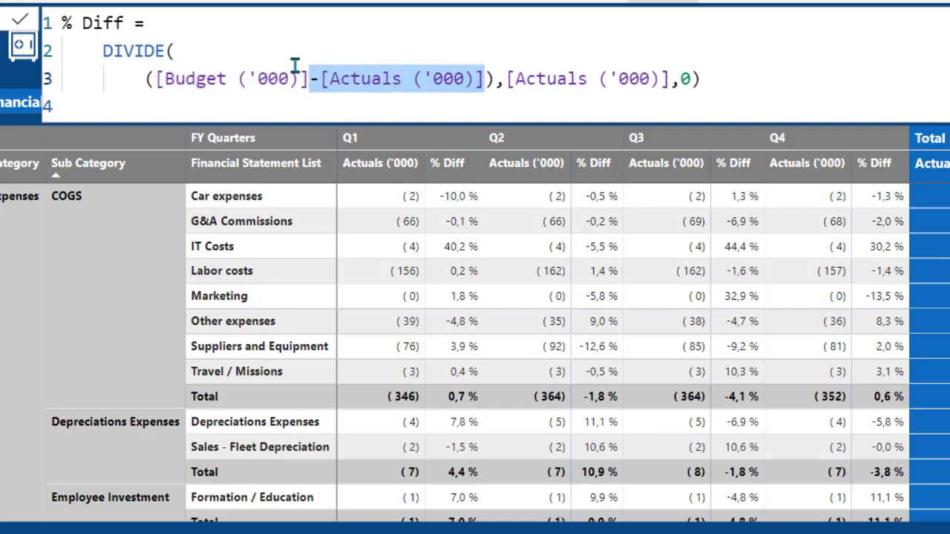
{"action": "left_click_drag", "start_coordinate": [165, 51], "coordinate": [111, 56]}
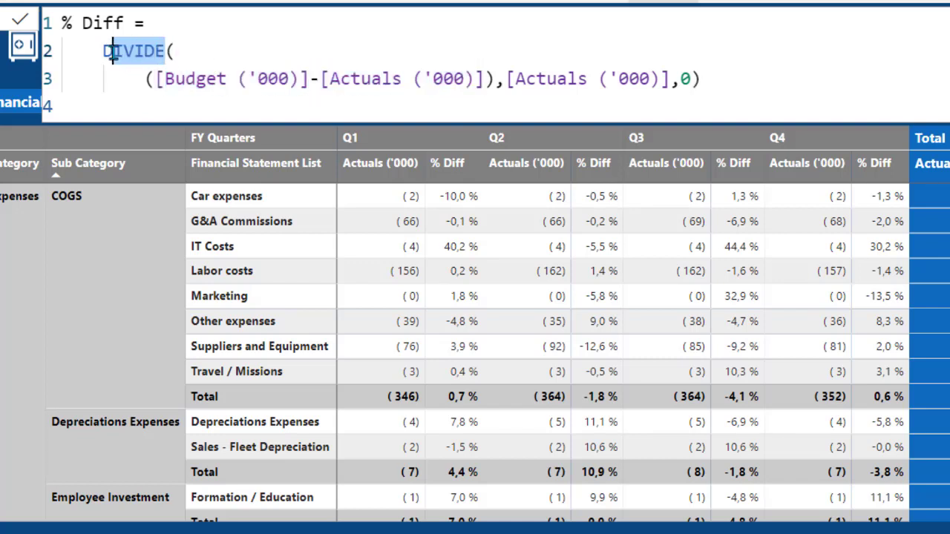
{"action": "left_click_drag", "start_coordinate": [663, 79], "coordinate": [507, 78]}
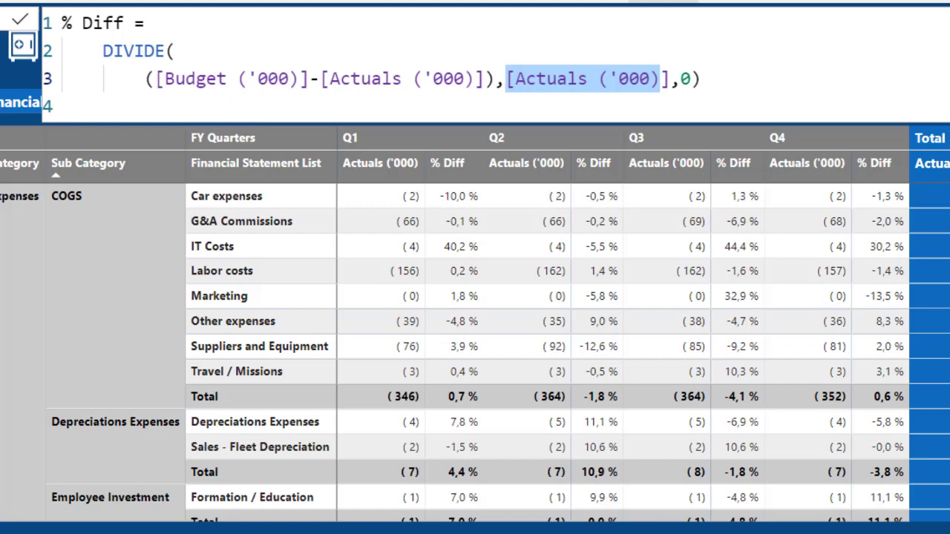
{"action": "left_click", "coordinate": [949, 21]}
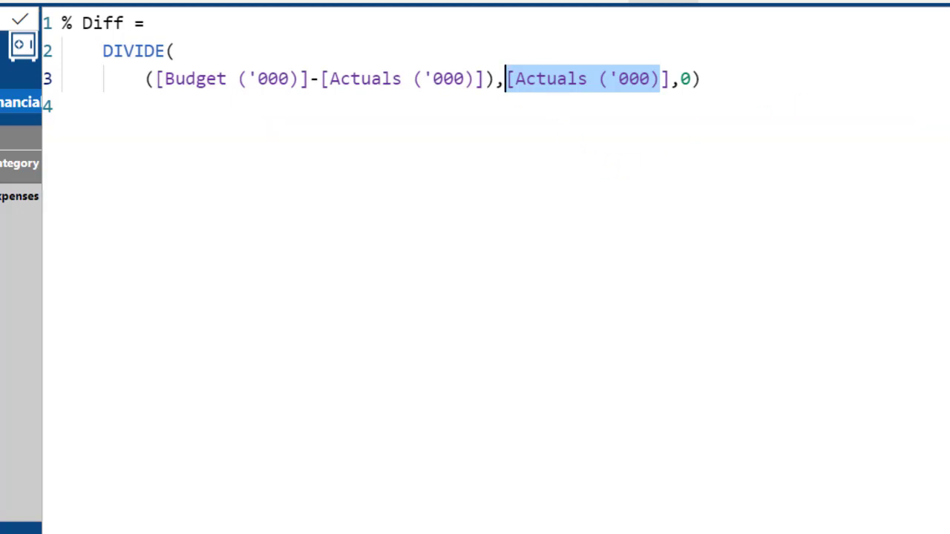
{"action": "left_click", "coordinate": [949, 21]}
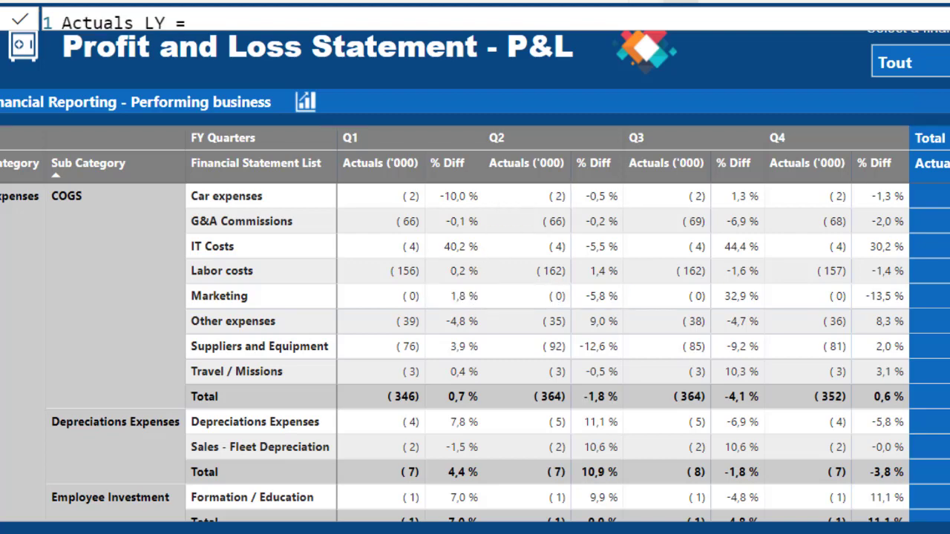
Examine how the Actuals LY measure applies SAMEPERIODLASTYEAR on Calendrier[Date] to Actuals ('000)
{"action": "left_click", "coordinate": [948, 19]}
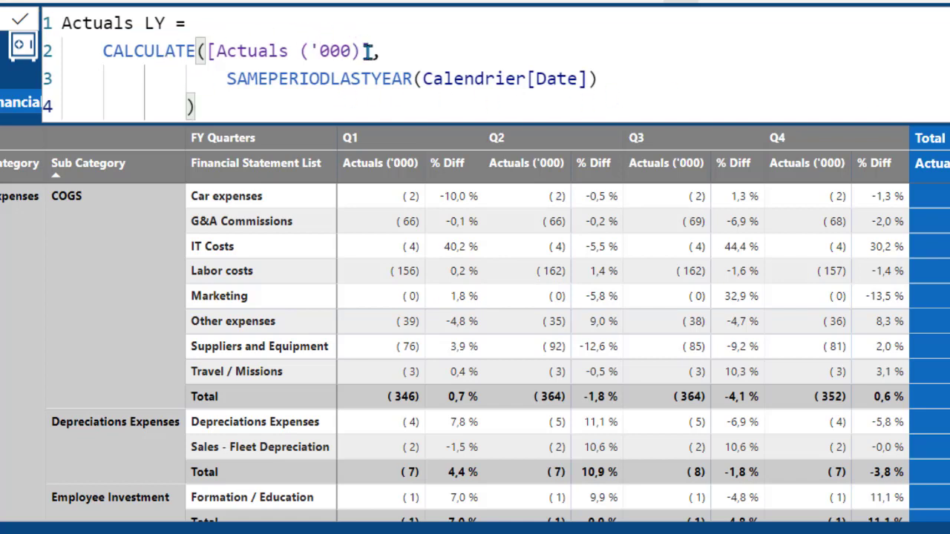
{"action": "left_click_drag", "start_coordinate": [373, 49], "coordinate": [414, 79]}
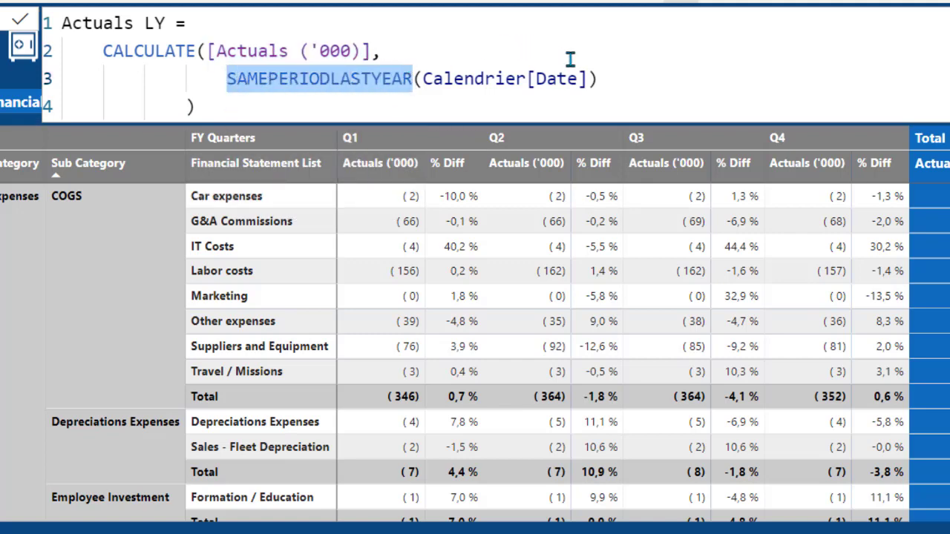
{"action": "left_click_drag", "start_coordinate": [589, 78], "coordinate": [422, 79]}
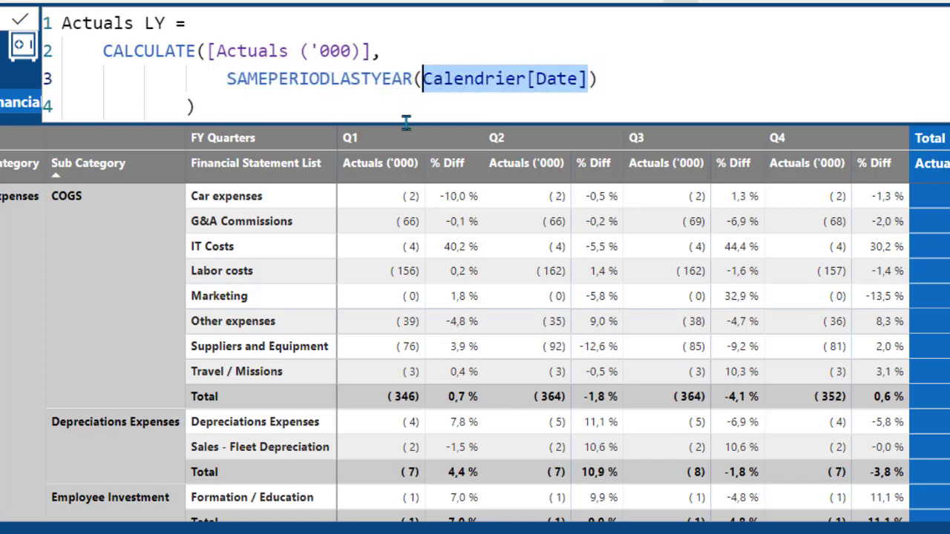
{"action": "left_click", "coordinate": [227, 79]}
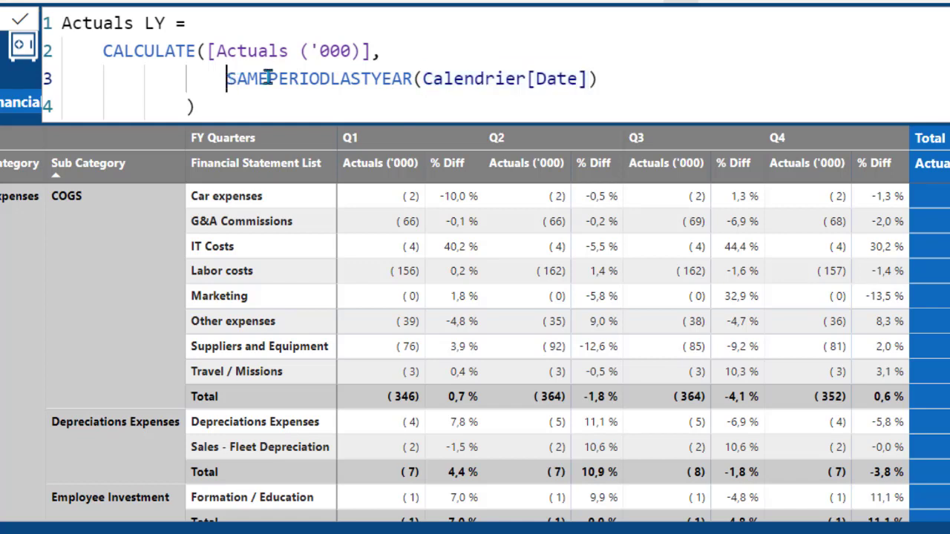
{"action": "left_click_drag", "start_coordinate": [267, 78], "coordinate": [414, 79]}
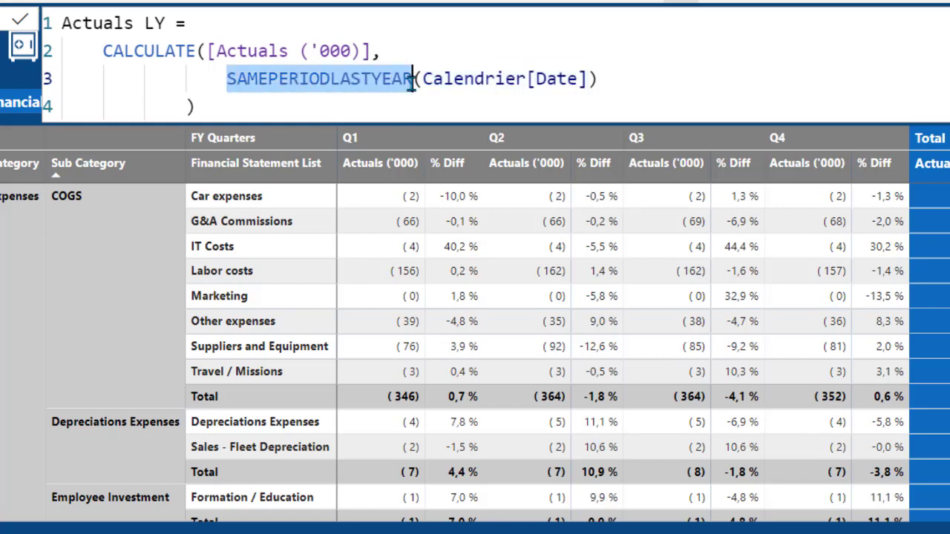
{"action": "left_click", "coordinate": [267, 50]}
{"action": "left_click_drag", "start_coordinate": [415, 79], "coordinate": [226, 79]}
{"action": "left_click", "coordinate": [547, 79]}
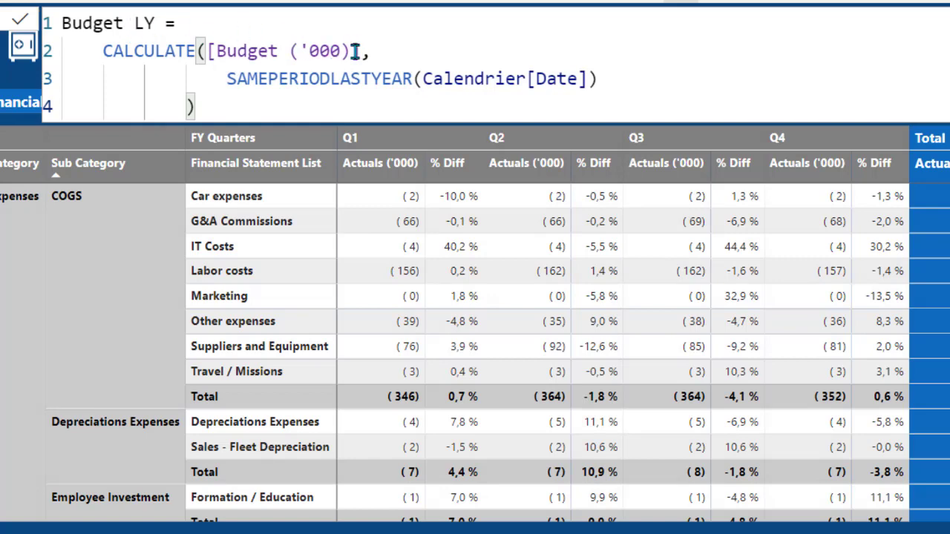
Examine the Budget ('000) reference and the SAMEPERIODLASTYEAR filter in the Budget LY measure
{"action": "left_click_drag", "start_coordinate": [358, 51], "coordinate": [206, 50]}
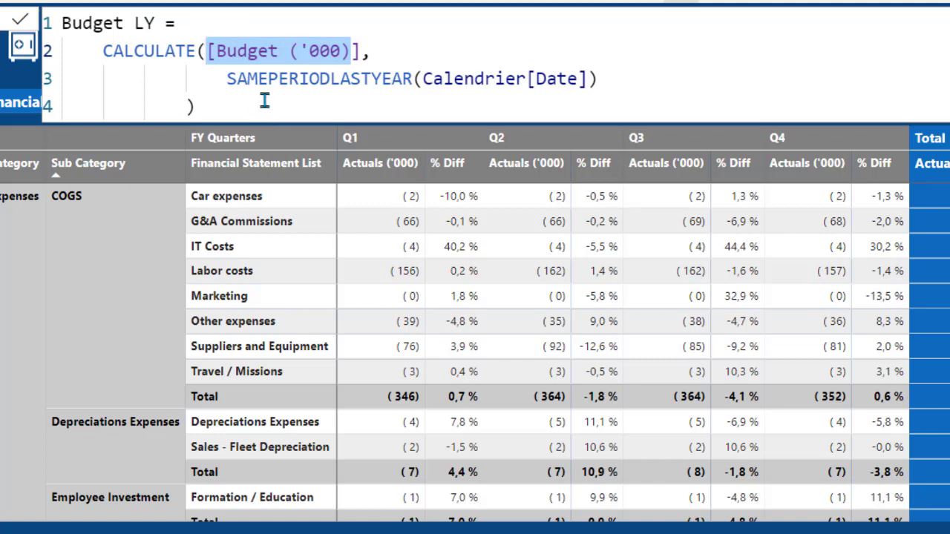
{"action": "left_click", "coordinate": [586, 79]}
{"action": "left_click_drag", "start_coordinate": [587, 78], "coordinate": [236, 79]}
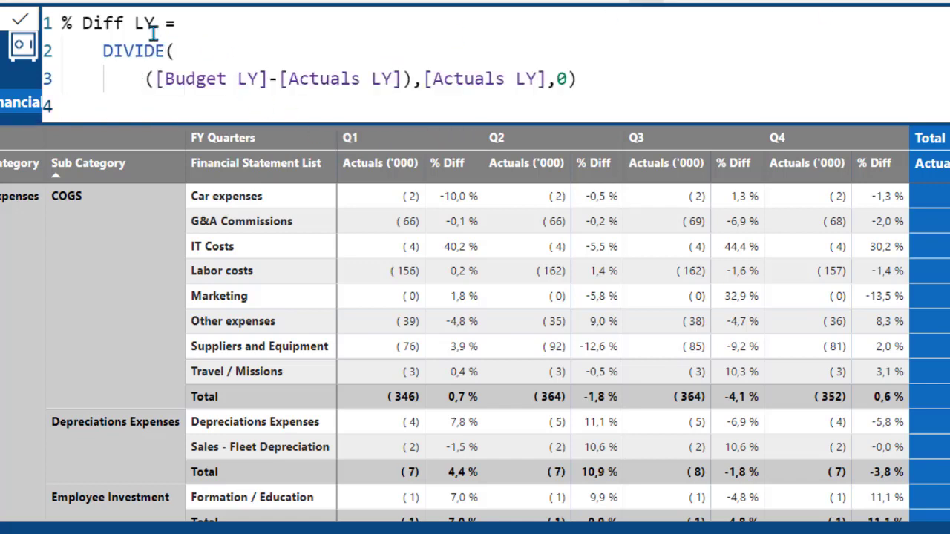
Review the Budget LY and Actuals LY arguments of the % Diff LY measure, then collapse its formula
{"action": "left_click_drag", "start_coordinate": [163, 22], "coordinate": [71, 22]}
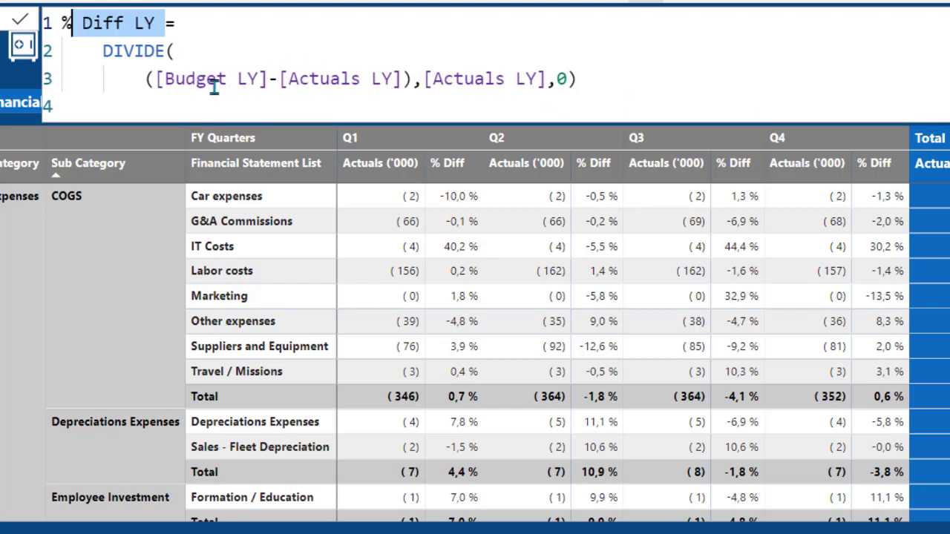
{"action": "left_click", "coordinate": [178, 82]}
{"action": "left_click_drag", "start_coordinate": [197, 86], "coordinate": [553, 79]}
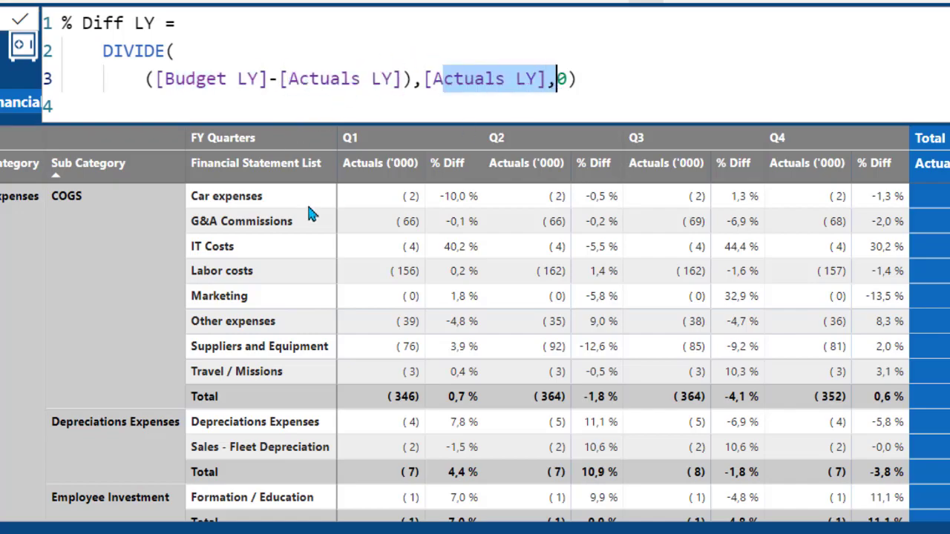
{"action": "left_click", "coordinate": [617, 81]}
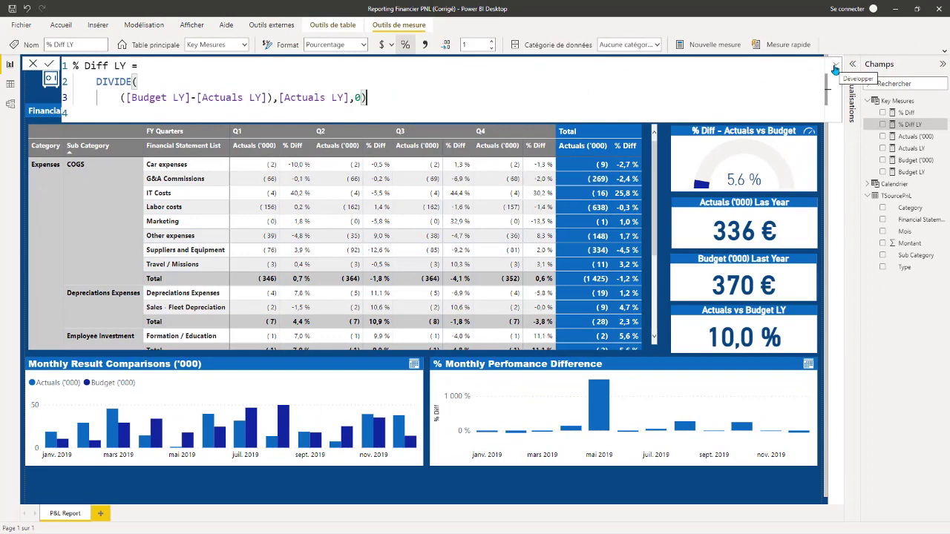
{"action": "left_click", "coordinate": [835, 67]}
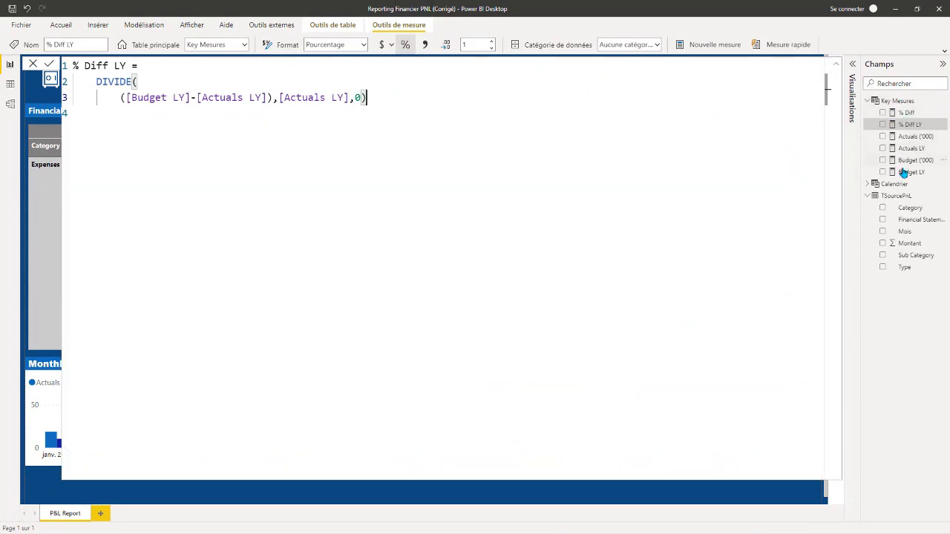
{"action": "left_click", "coordinate": [835, 66]}
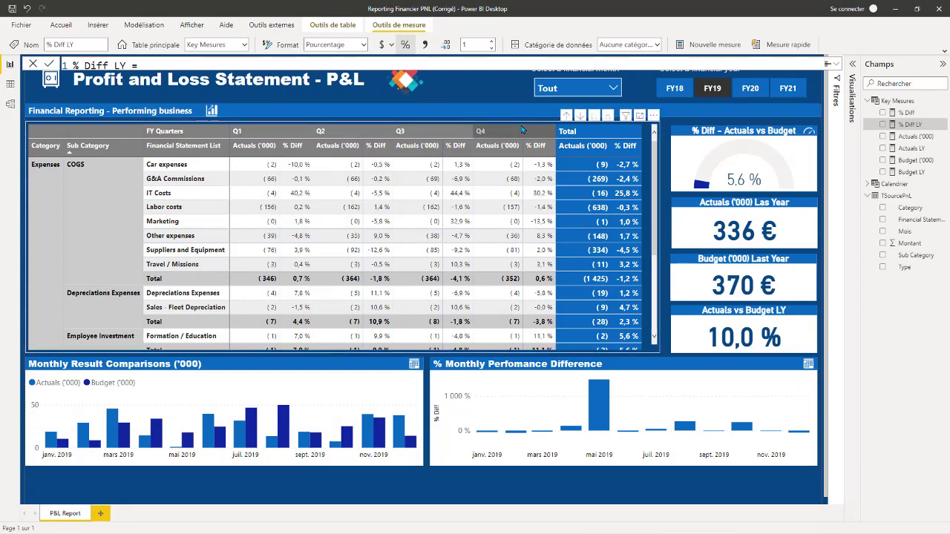
Drill the P&L matrix up to Sub Category level and expand it back down to the Financial Statement List rows
{"action": "left_click", "coordinate": [567, 116]}
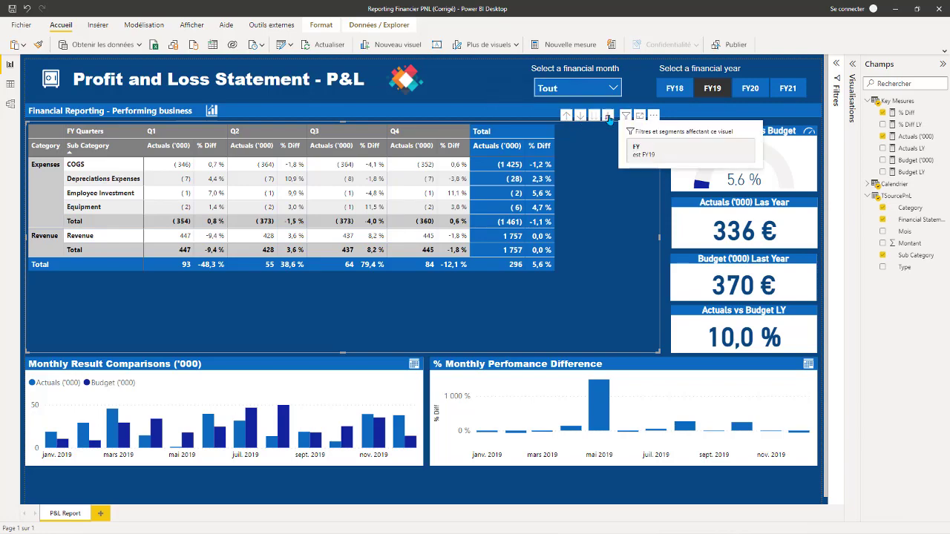
{"action": "left_click", "coordinate": [609, 119]}
{"action": "scroll", "coordinate": [269, 213], "scroll_direction": "down", "scroll_amount": 4}
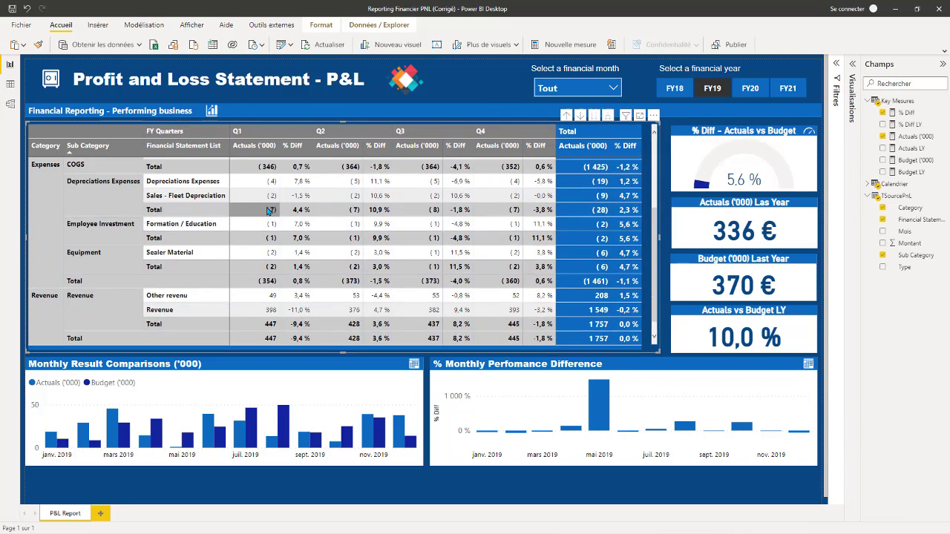
{"action": "scroll", "coordinate": [270, 213], "scroll_direction": "up", "scroll_amount": 4}
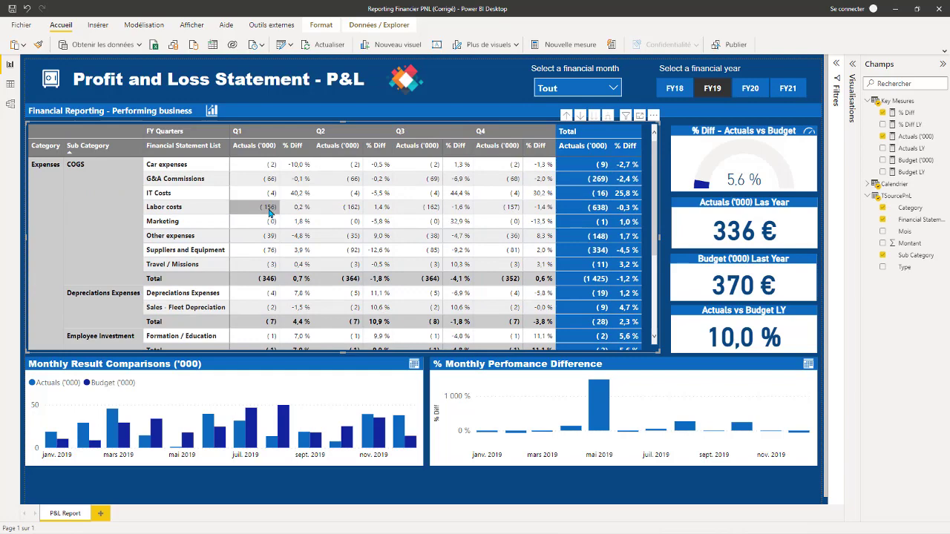
{"action": "scroll", "coordinate": [239, 223], "scroll_direction": "down", "scroll_amount": 4}
{"action": "scroll", "coordinate": [78, 219], "scroll_direction": "up", "scroll_amount": 4}
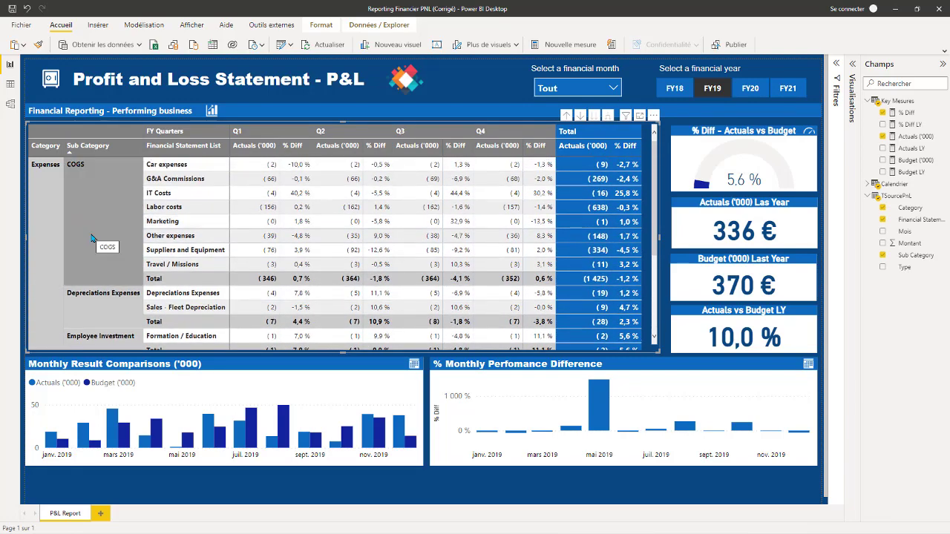
Sort the P&L matrix by Category in descending order so Revenue comes before Expenses, and deselect the matrix
{"action": "left_click", "coordinate": [35, 154]}
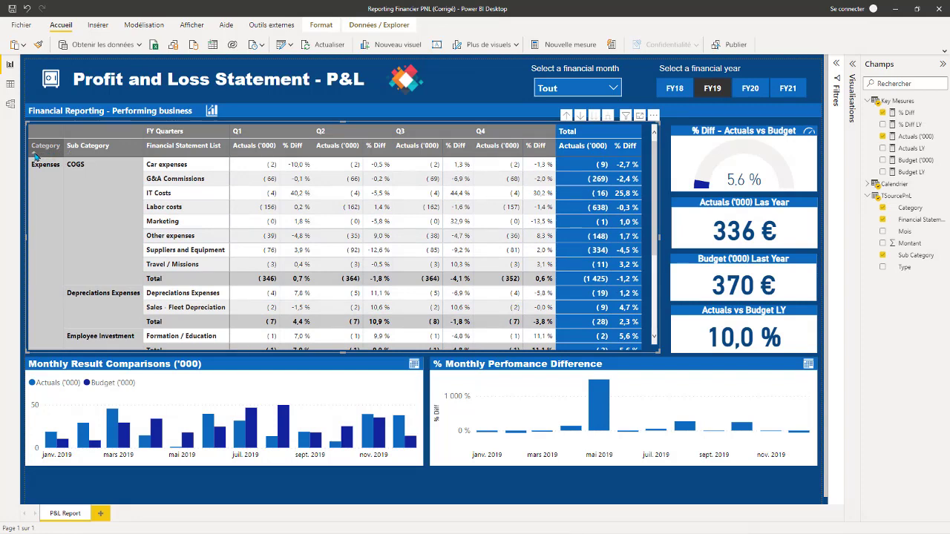
{"action": "left_click", "coordinate": [36, 155]}
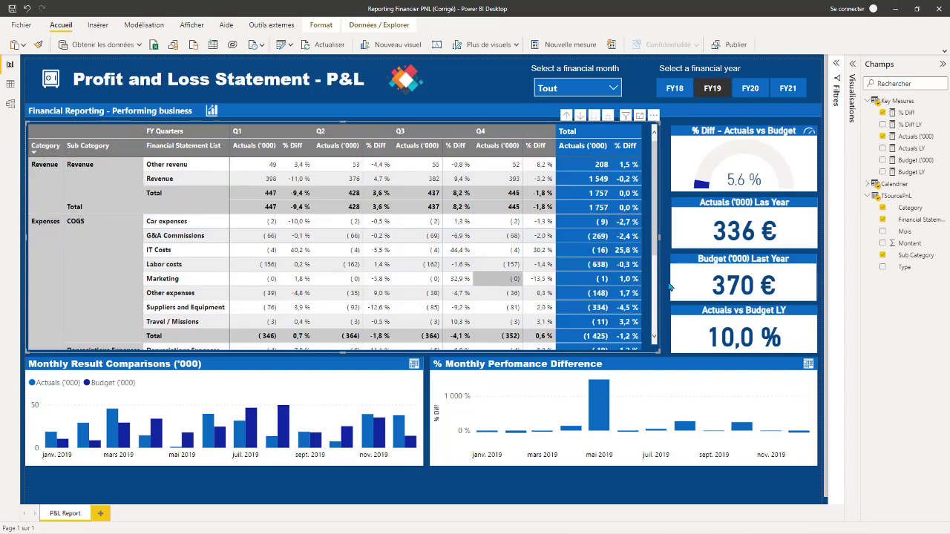
{"action": "scroll", "coordinate": [673, 284], "scroll_direction": "down", "scroll_amount": 1}
{"action": "scroll", "coordinate": [674, 285], "scroll_direction": "up", "scroll_amount": 1}
{"action": "left_click", "coordinate": [462, 76]}
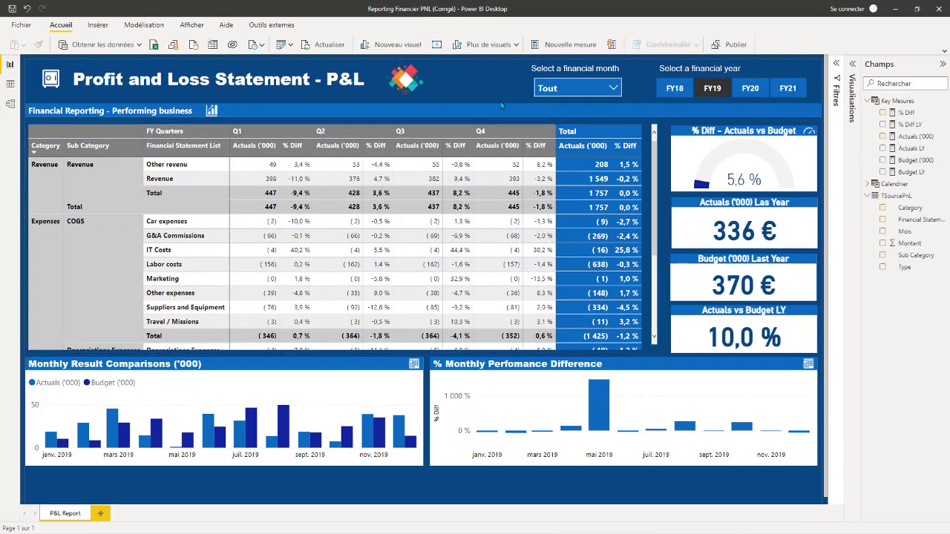
Hide the list of tables and fields to enlarge the P&L Report page
{"action": "left_click", "coordinate": [943, 64]}
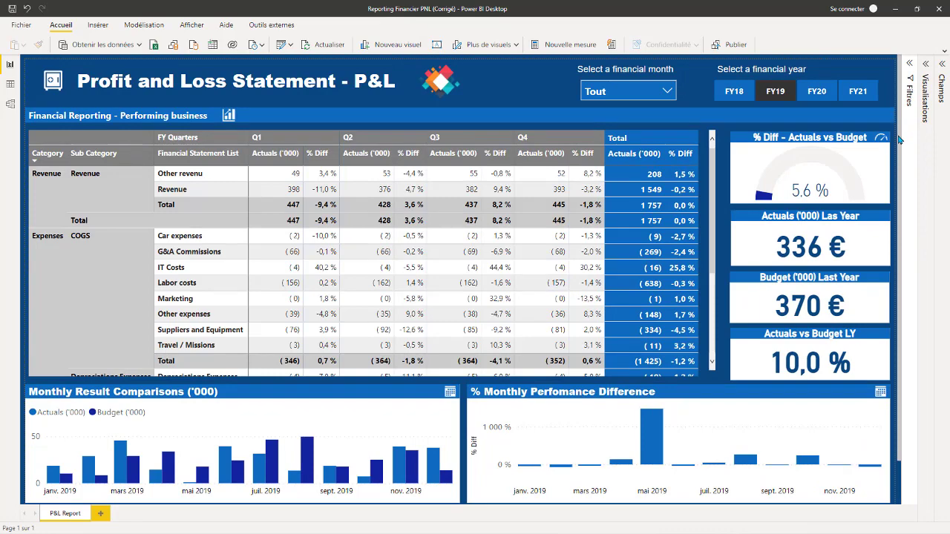
{"action": "scroll", "coordinate": [902, 145], "scroll_direction": "down", "scroll_amount": 1}
{"action": "left_click_drag", "start_coordinate": [900, 143], "coordinate": [901, 143]}
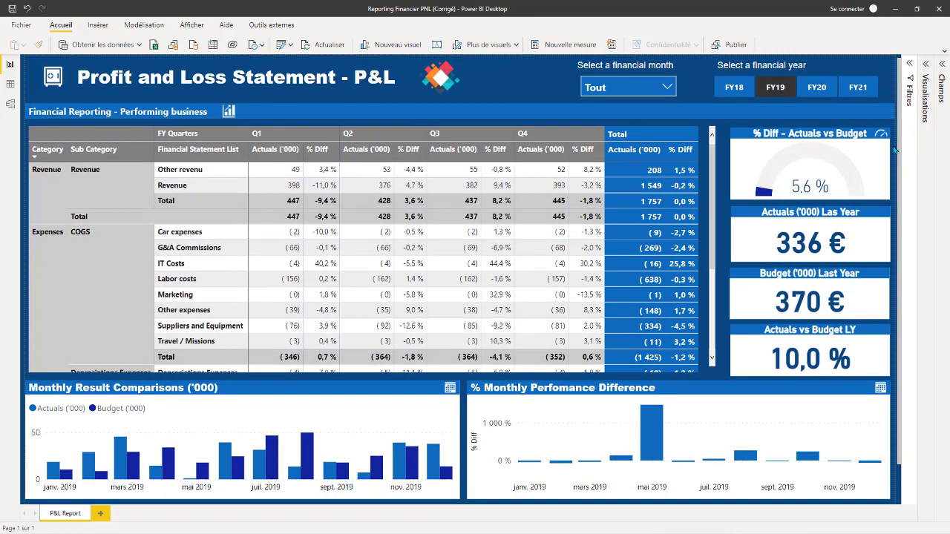